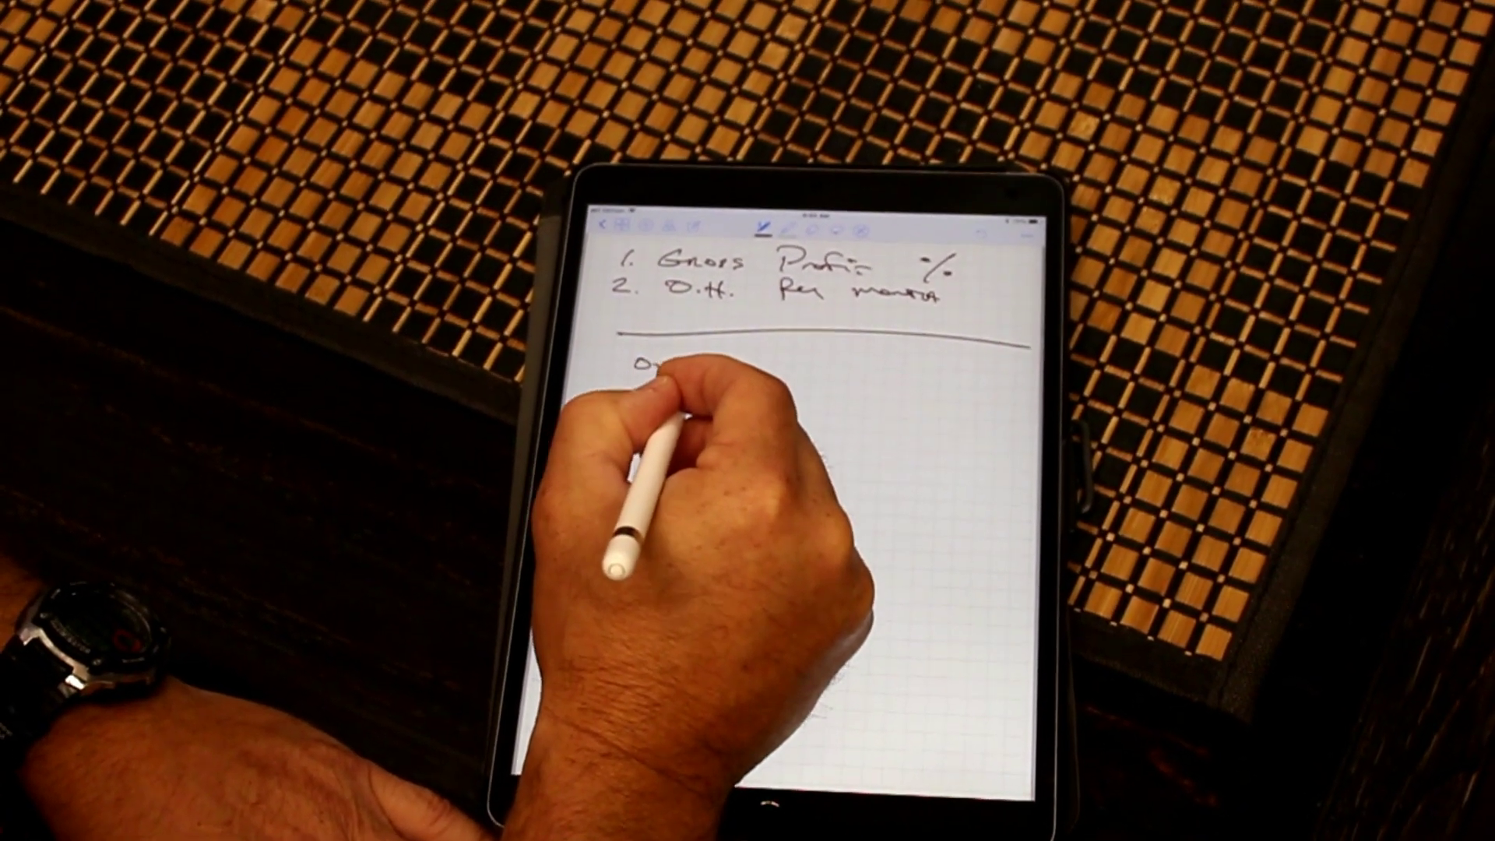
Write an underlined 'Overhead' heading listing Rent, Truck, Cell, Salary, Misc and Dues.
left_click_drag(630, 356, 748, 376)
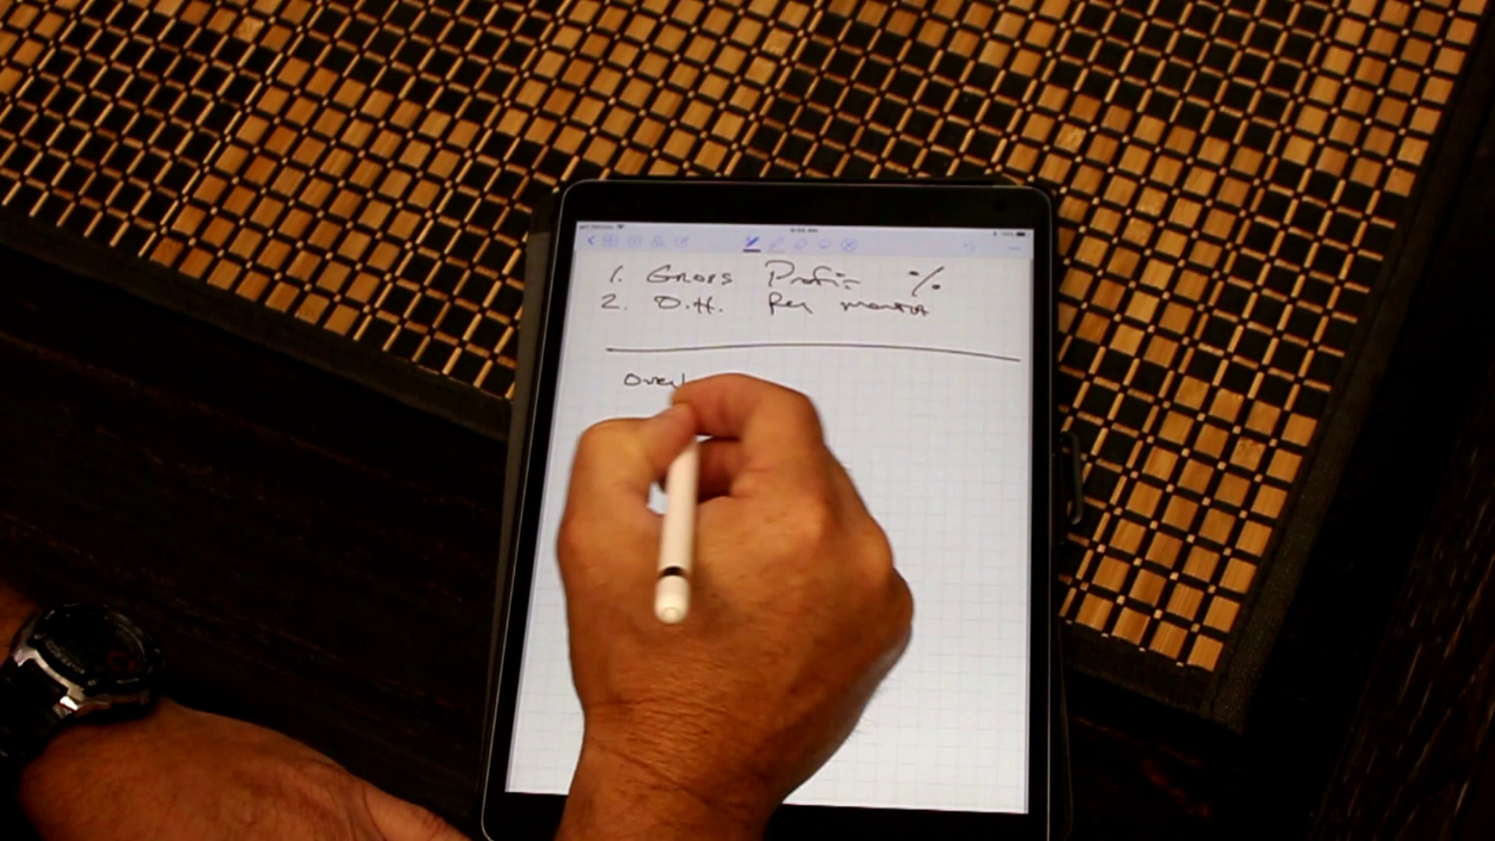
left_click_drag(625, 403, 759, 400)
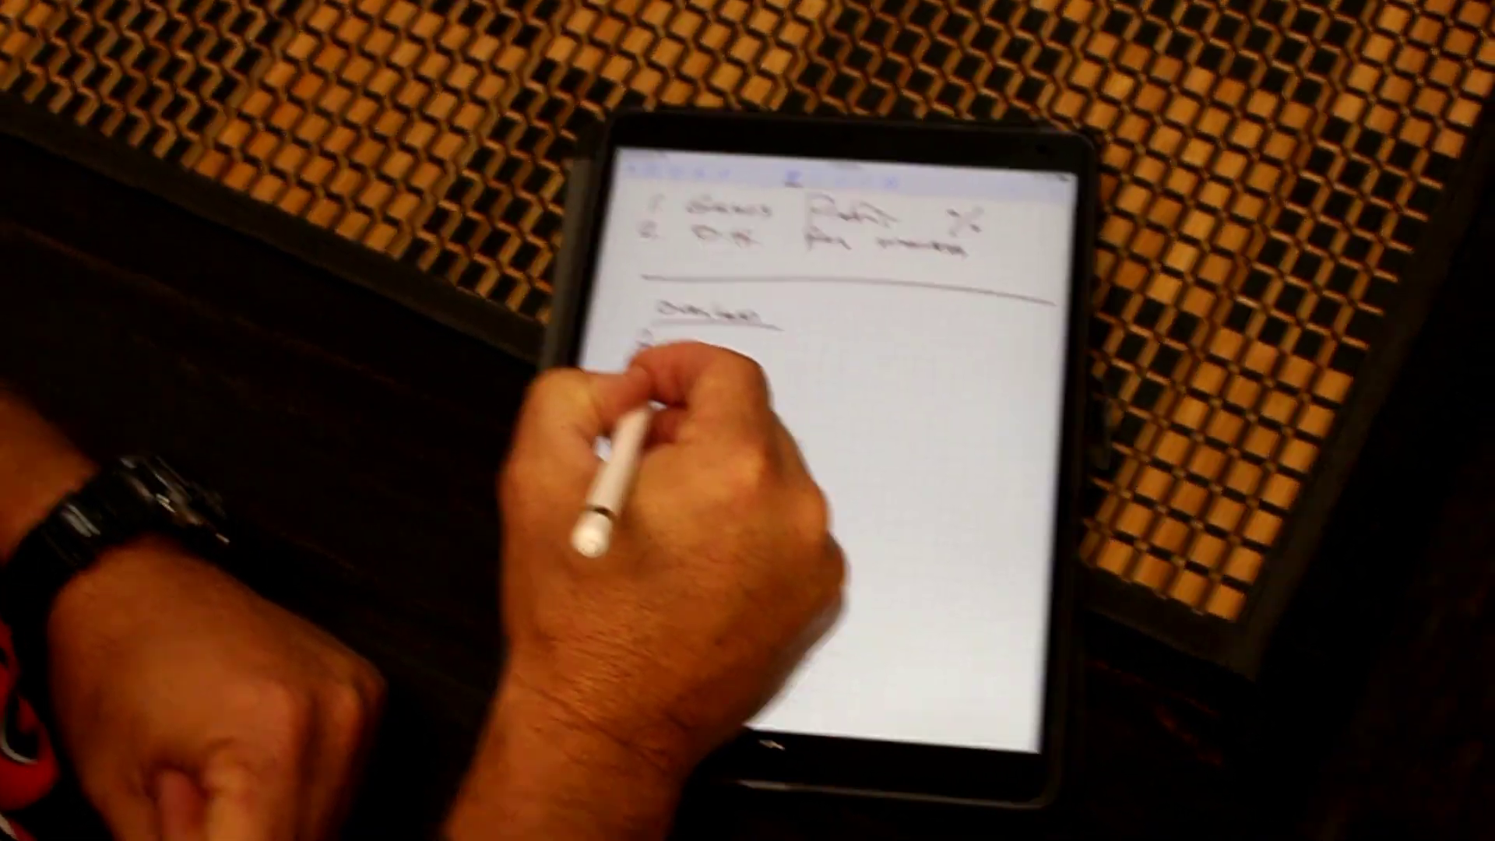
mouse_move(609, 332)
left_mouse_down()
mouse_move(677, 340)
mouse_move(659, 363)
mouse_move(689, 360)
mouse_move(625, 386)
left_mouse_up()
mouse_move(654, 312)
left_mouse_down()
mouse_move(714, 316)
mouse_move(729, 348)
left_mouse_up()
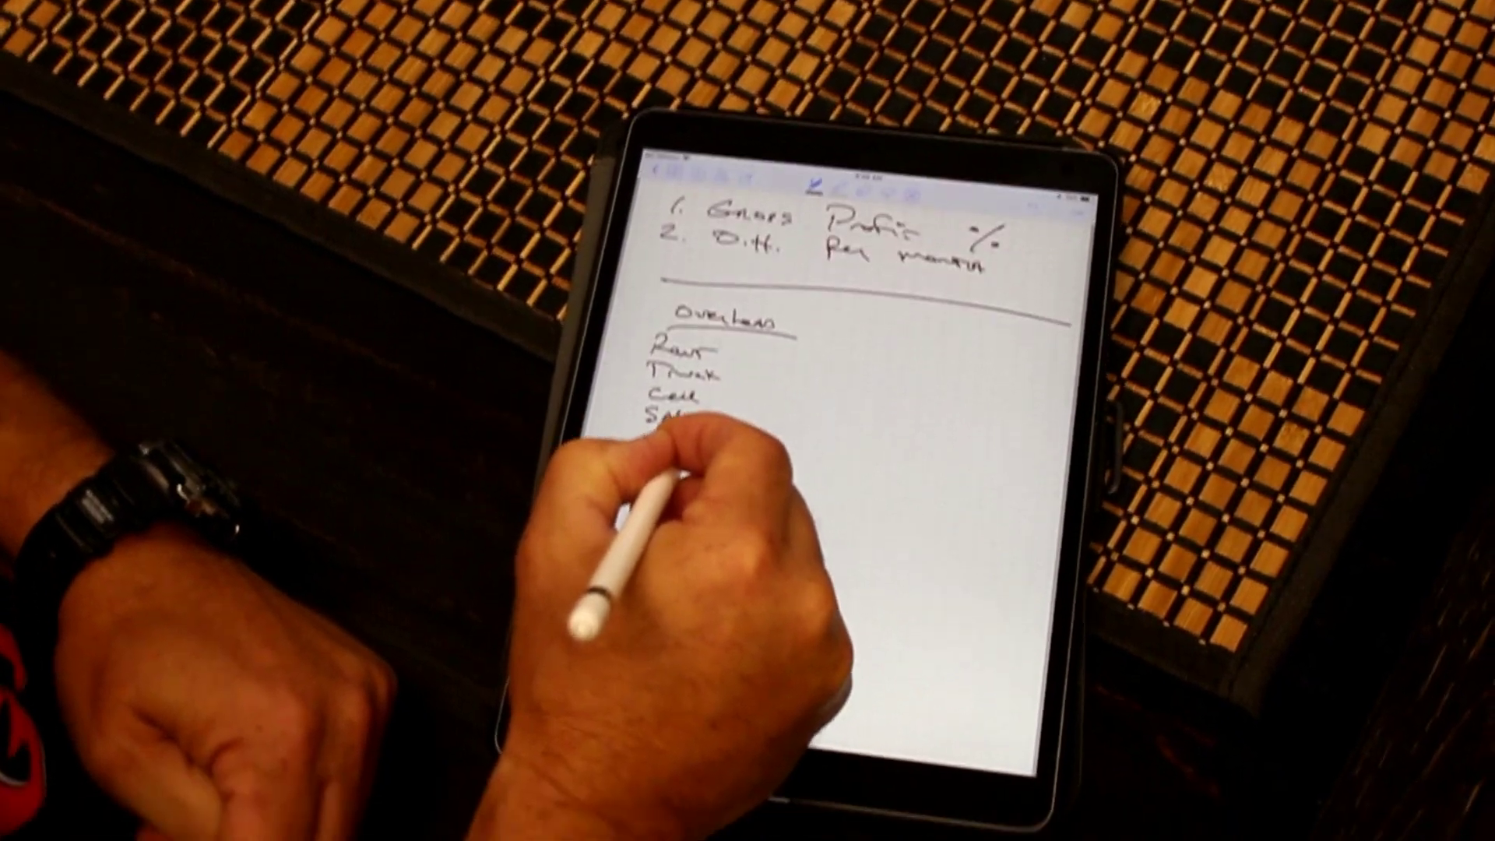
left_click_drag(672, 419, 748, 423)
mouse_move(643, 444)
left_mouse_down()
mouse_move(707, 447)
mouse_move(725, 491)
left_mouse_up()
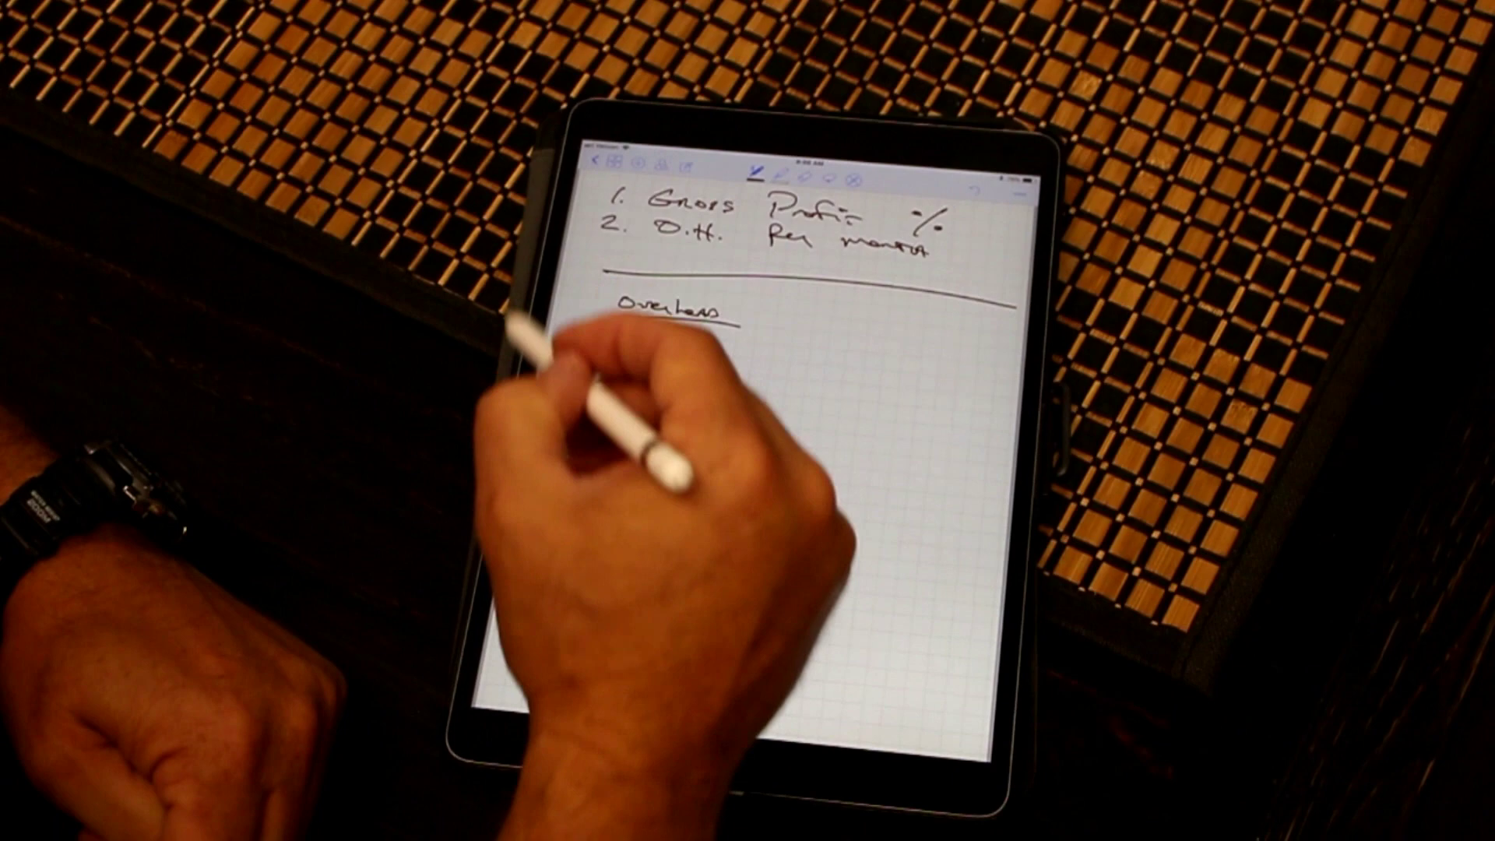
Draw a dividing line, write the $20,000 overhead figure, and circle Gross Profit.
left_click_drag(753, 279, 689, 566)
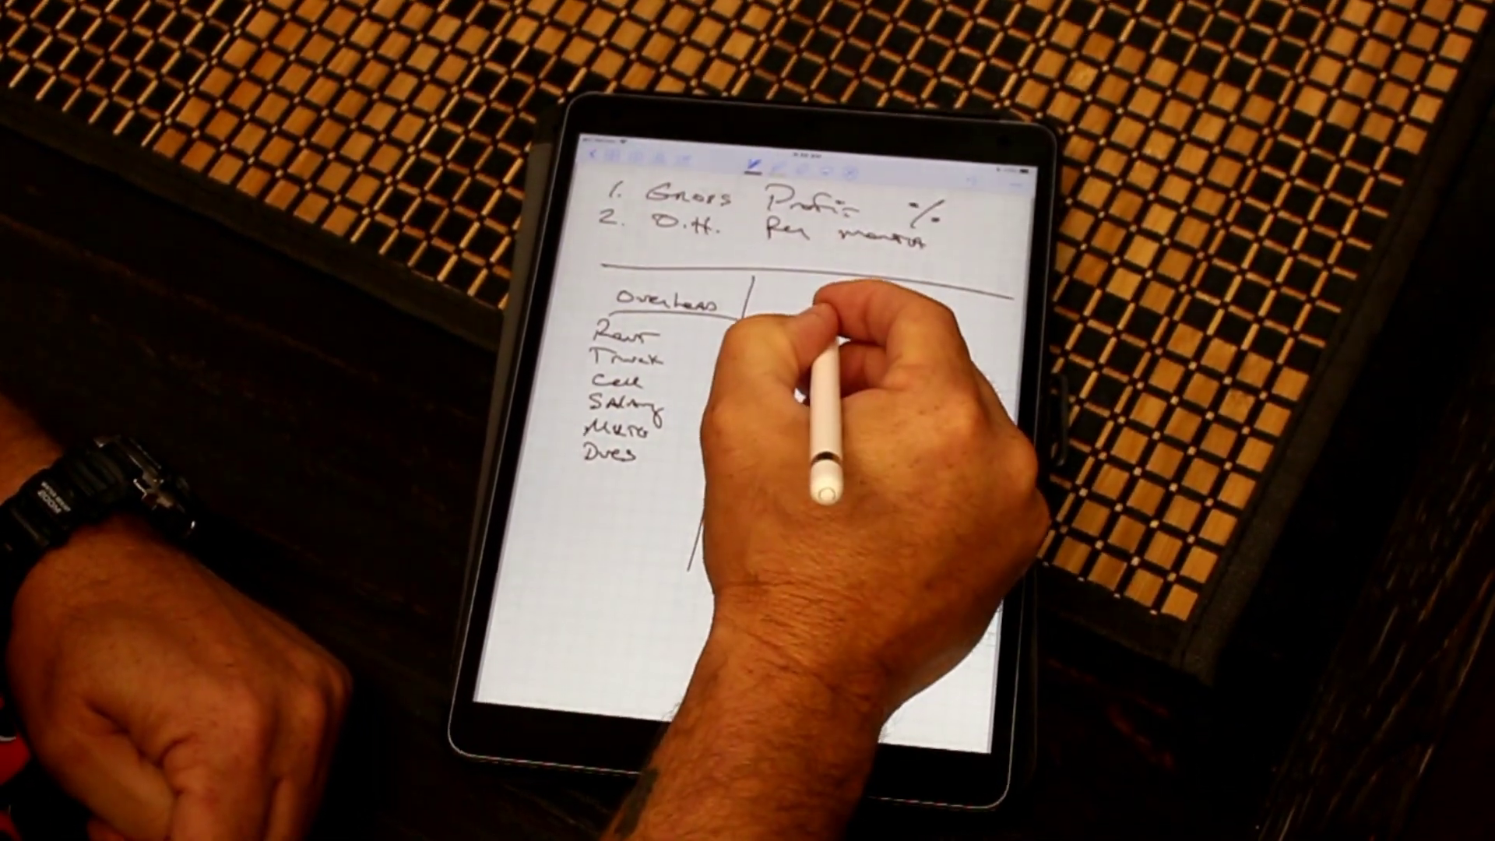
left_click_drag(816, 271, 806, 301)
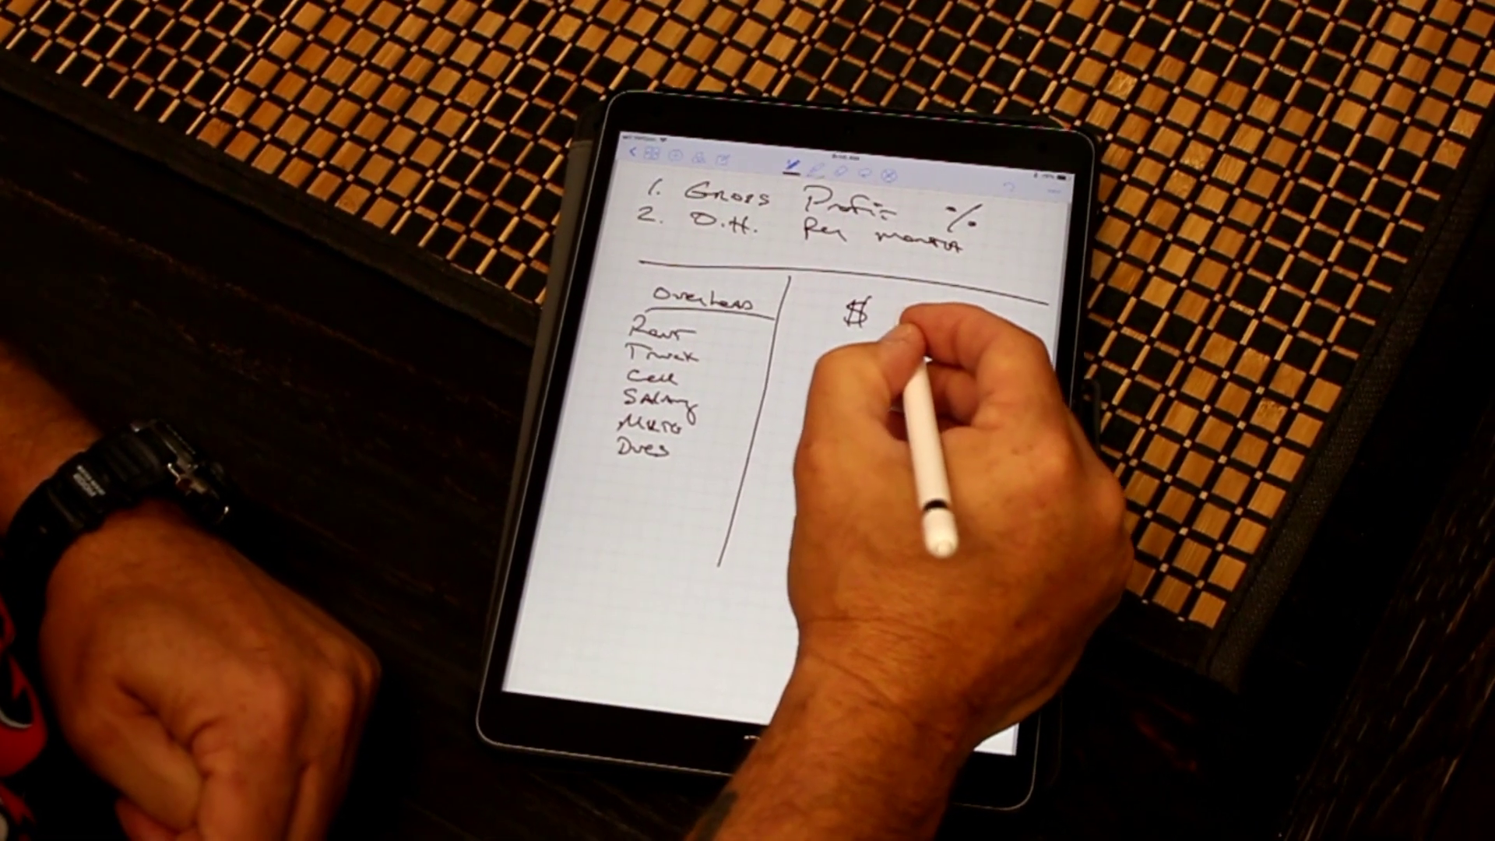
left_click_drag(911, 310, 984, 330)
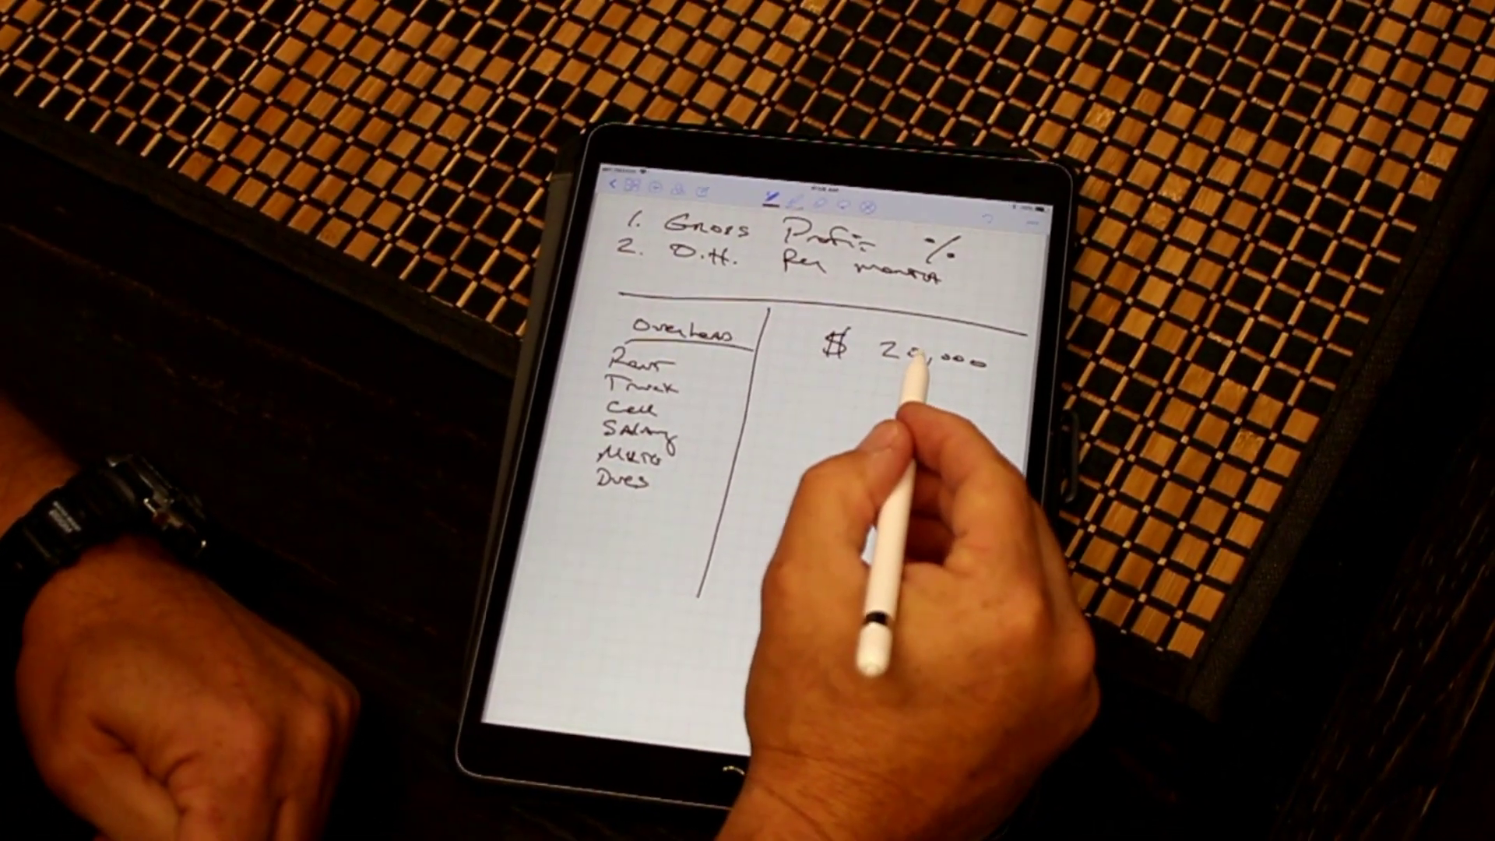
mouse_move(724, 233)
left_mouse_down()
mouse_move(625, 239)
mouse_move(922, 275)
left_mouse_up()
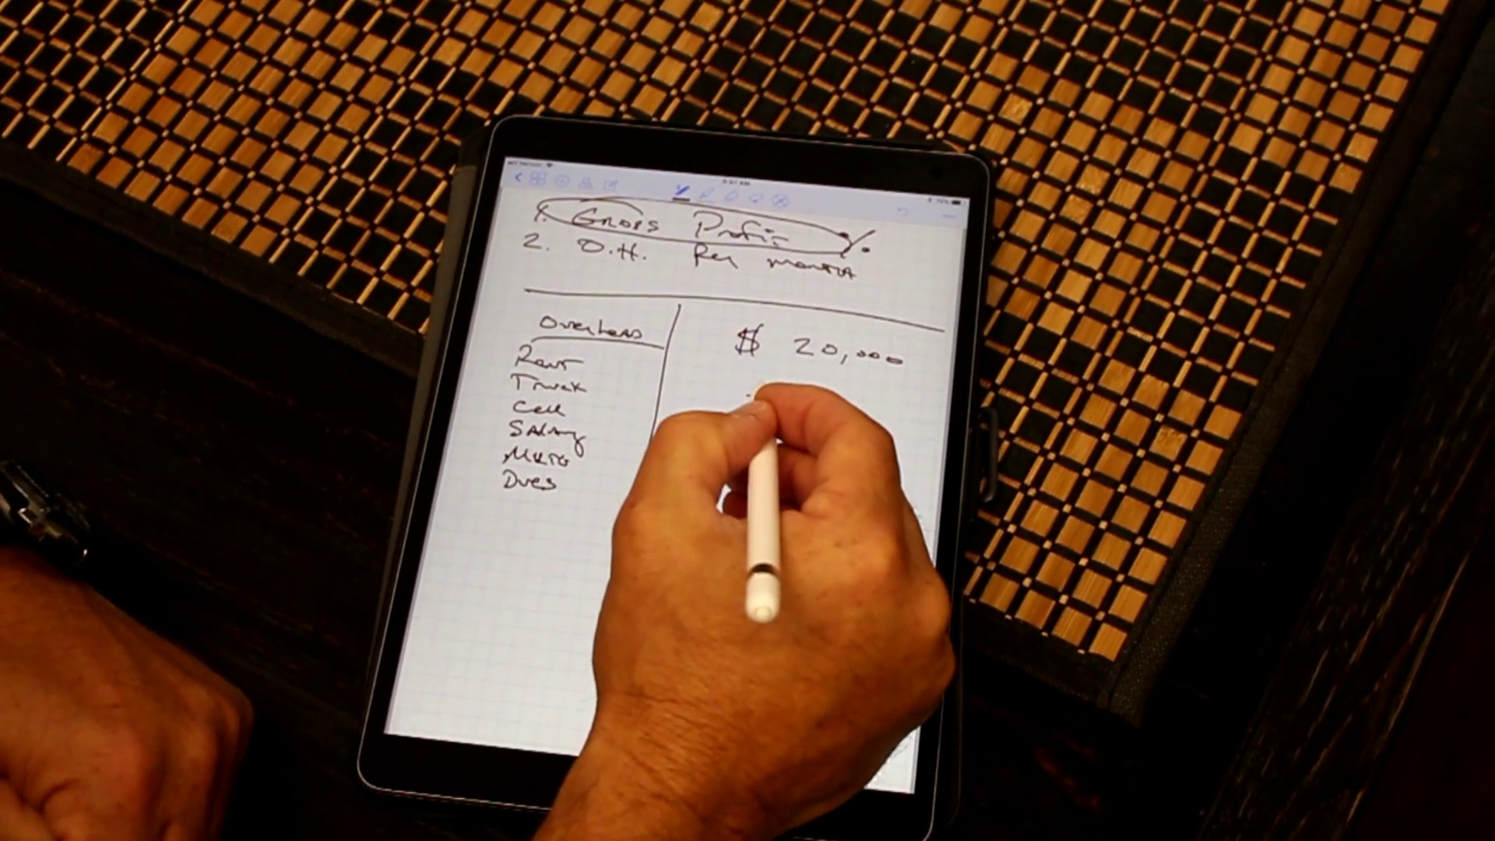
Divide $20,000 by .50 for a boxed $40,000, circling $20,000 with an arrow to Rent.
left_click(753, 391)
left_click_drag(813, 404, 859, 387)
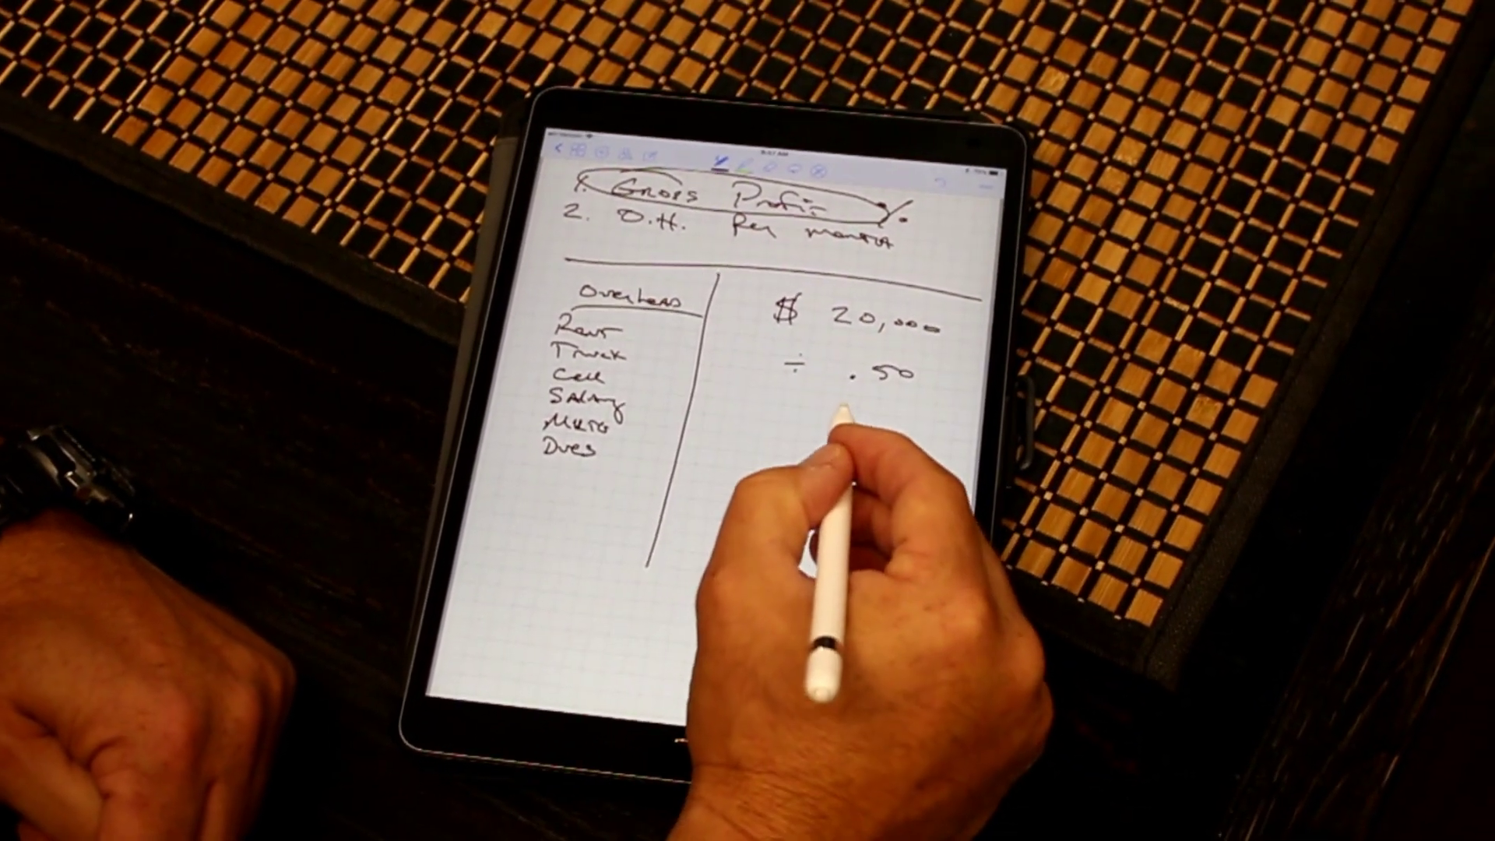
left_click(859, 433)
left_click_drag(867, 424, 902, 416)
left_click_drag(753, 380, 975, 394)
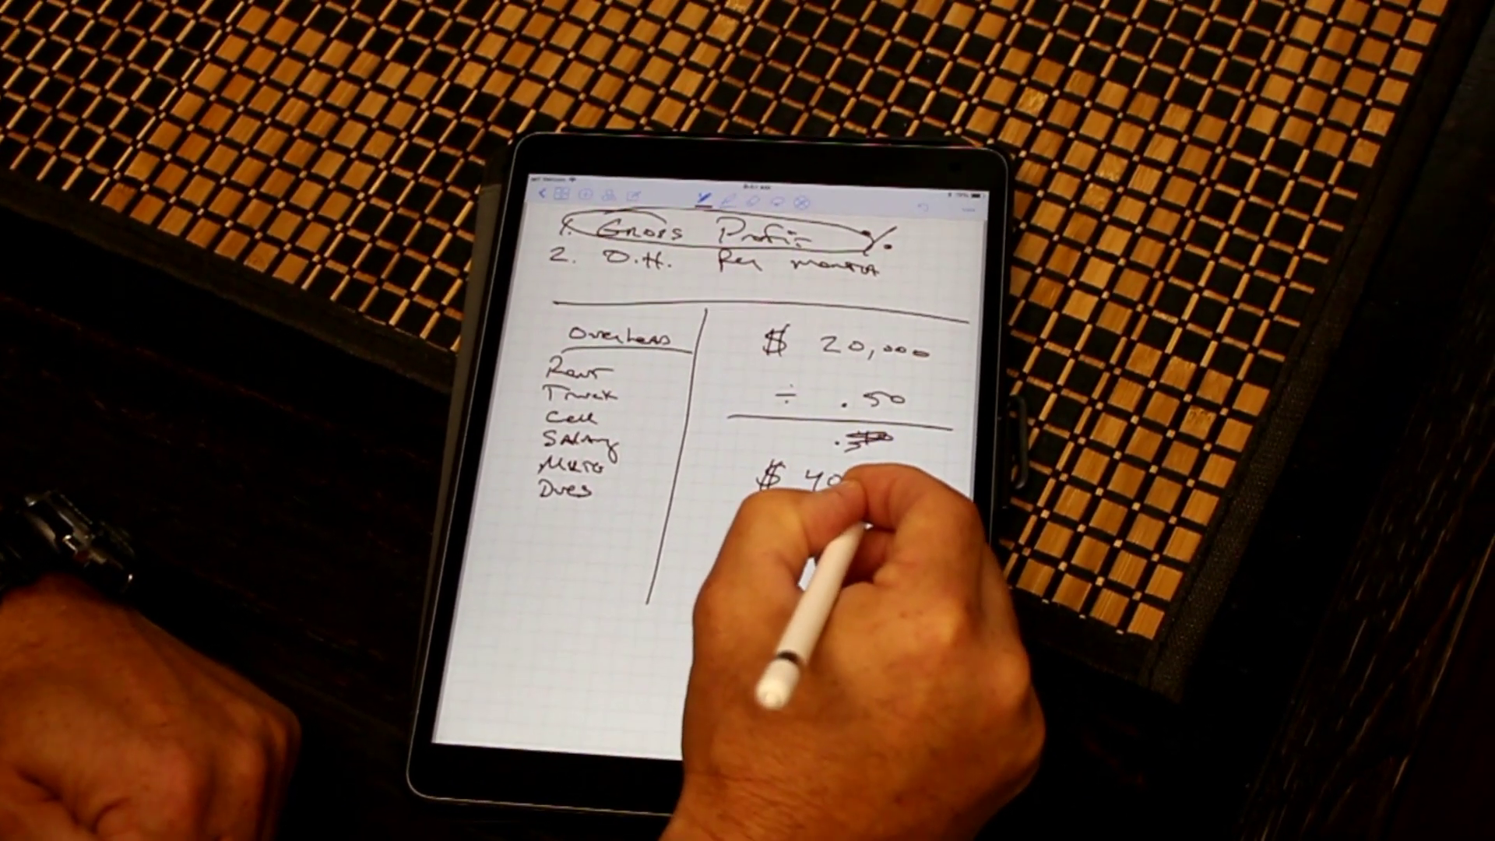
left_click_drag(836, 500, 923, 500)
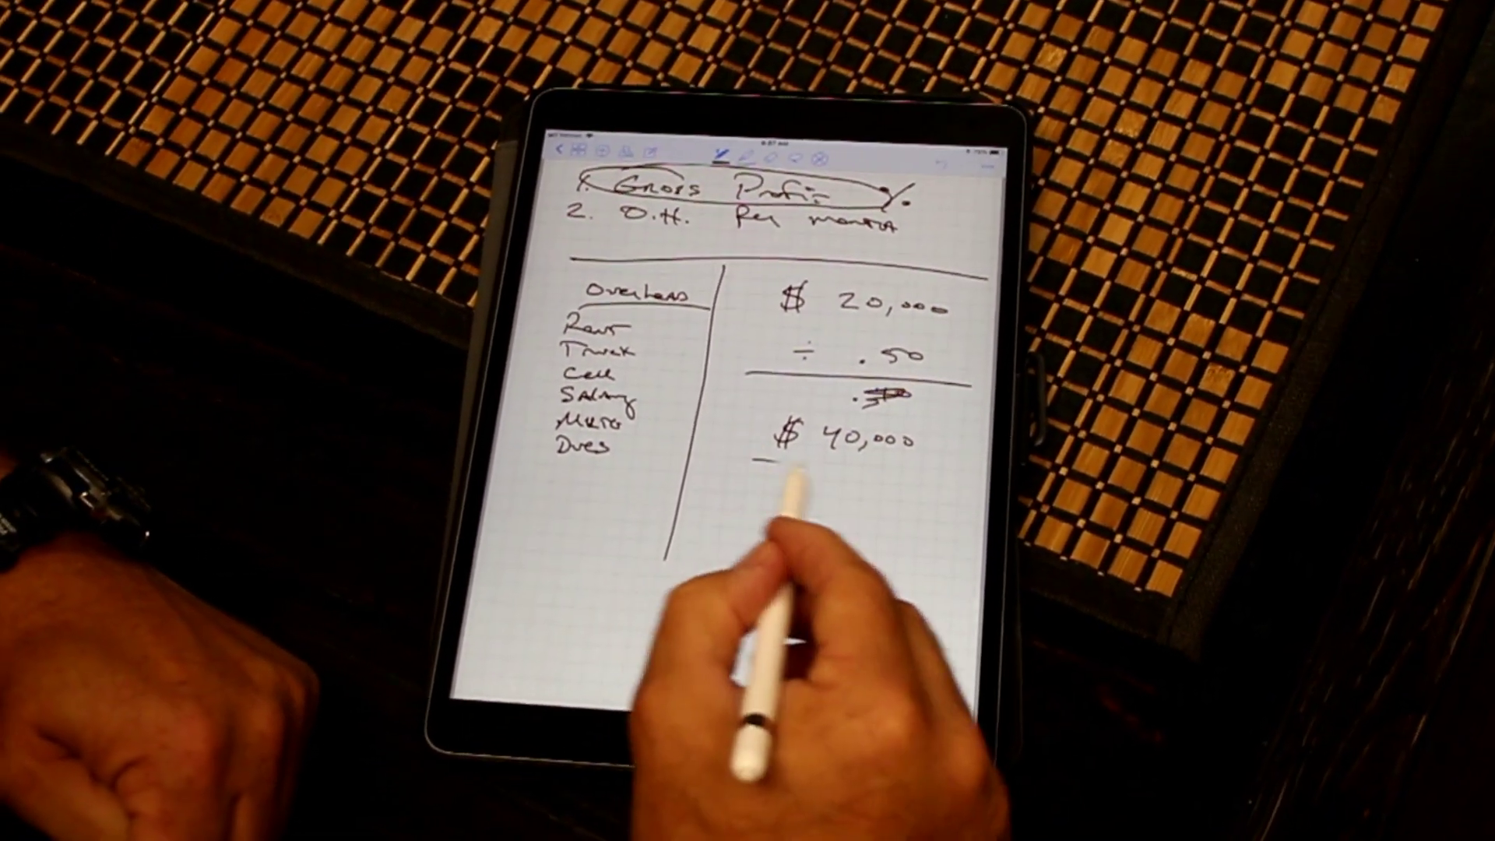
left_click_drag(735, 403, 776, 377)
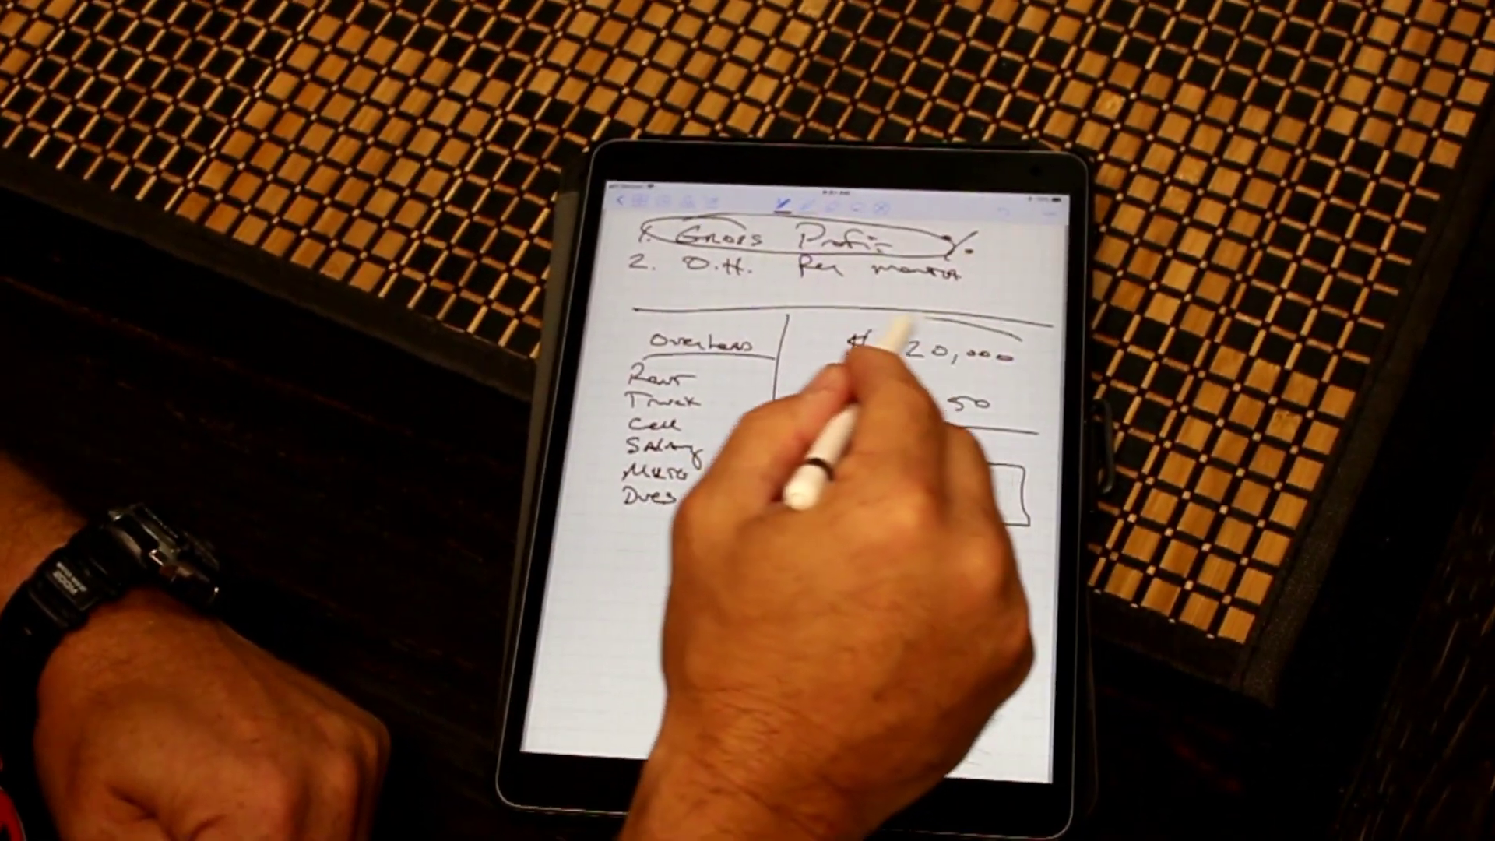
left_click_drag(1041, 298, 1028, 293)
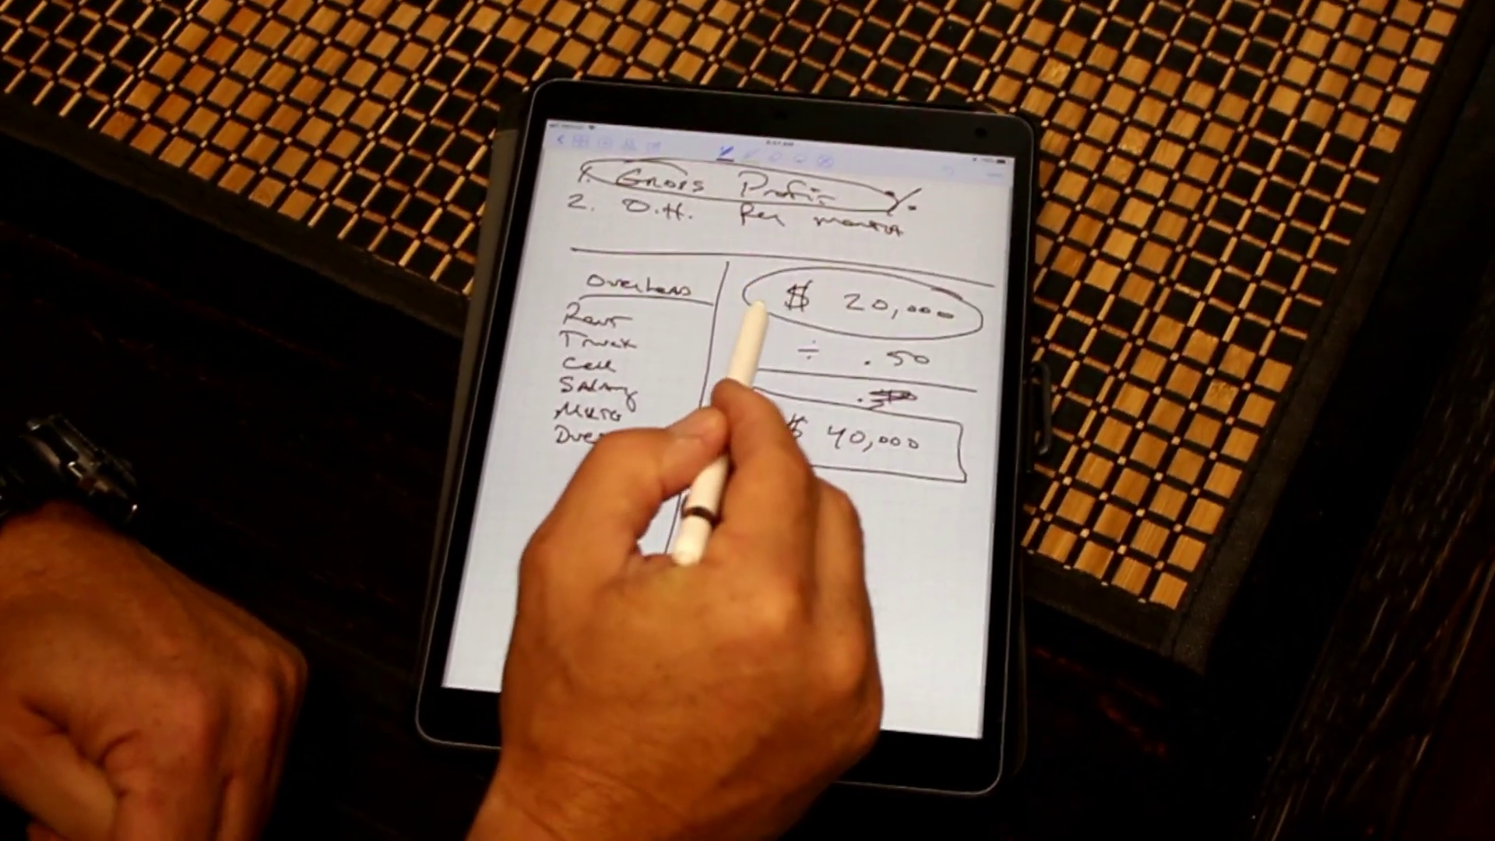
left_click_drag(757, 307, 716, 333)
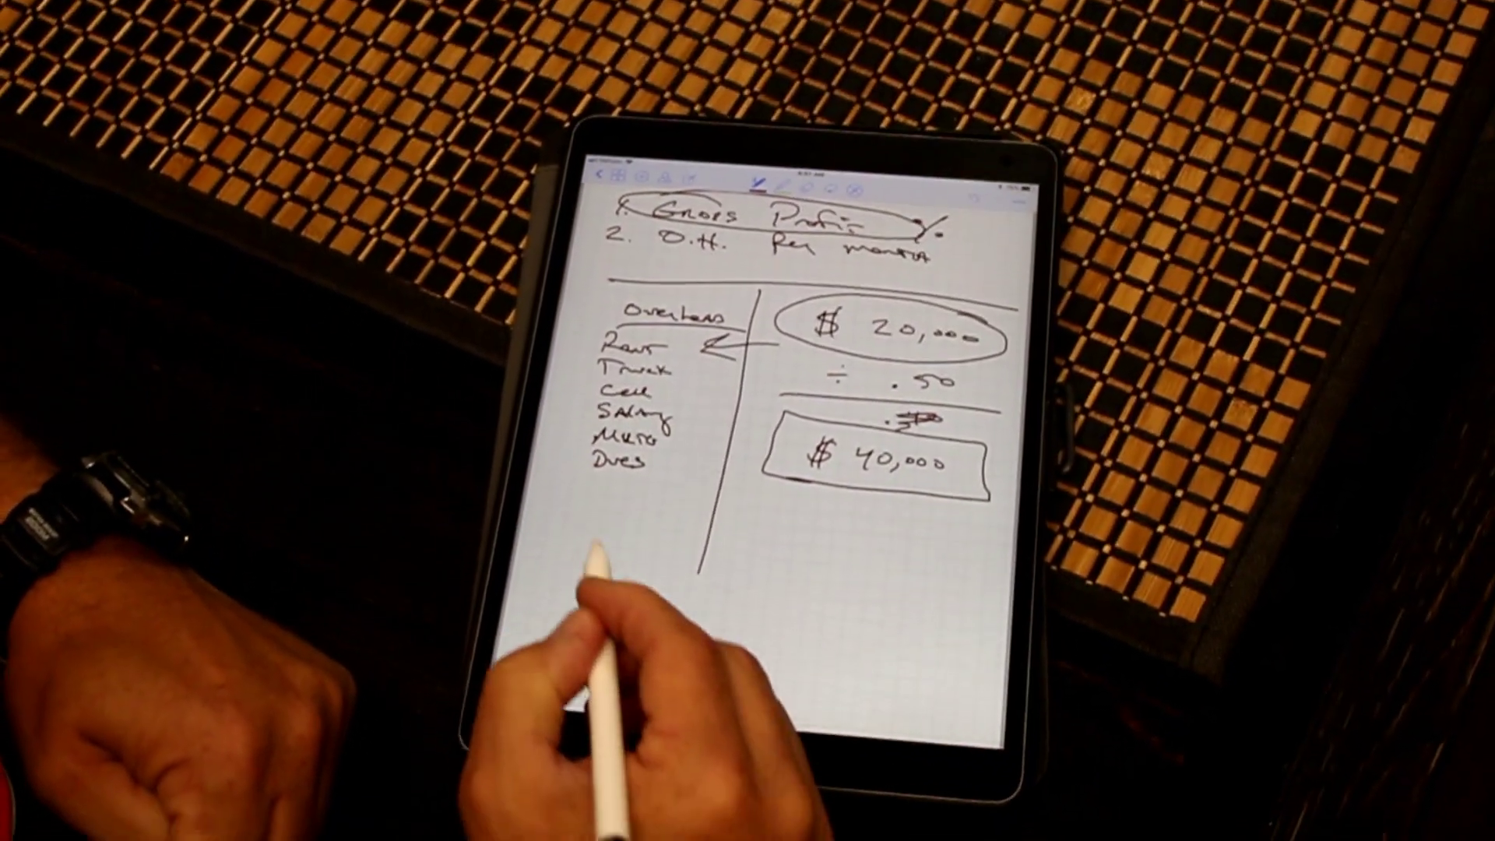
Sketch a small 10/0/-10 scale below the list, then move to a fresh page.
left_click_drag(610, 570, 624, 572)
left_click_drag(597, 647, 596, 648)
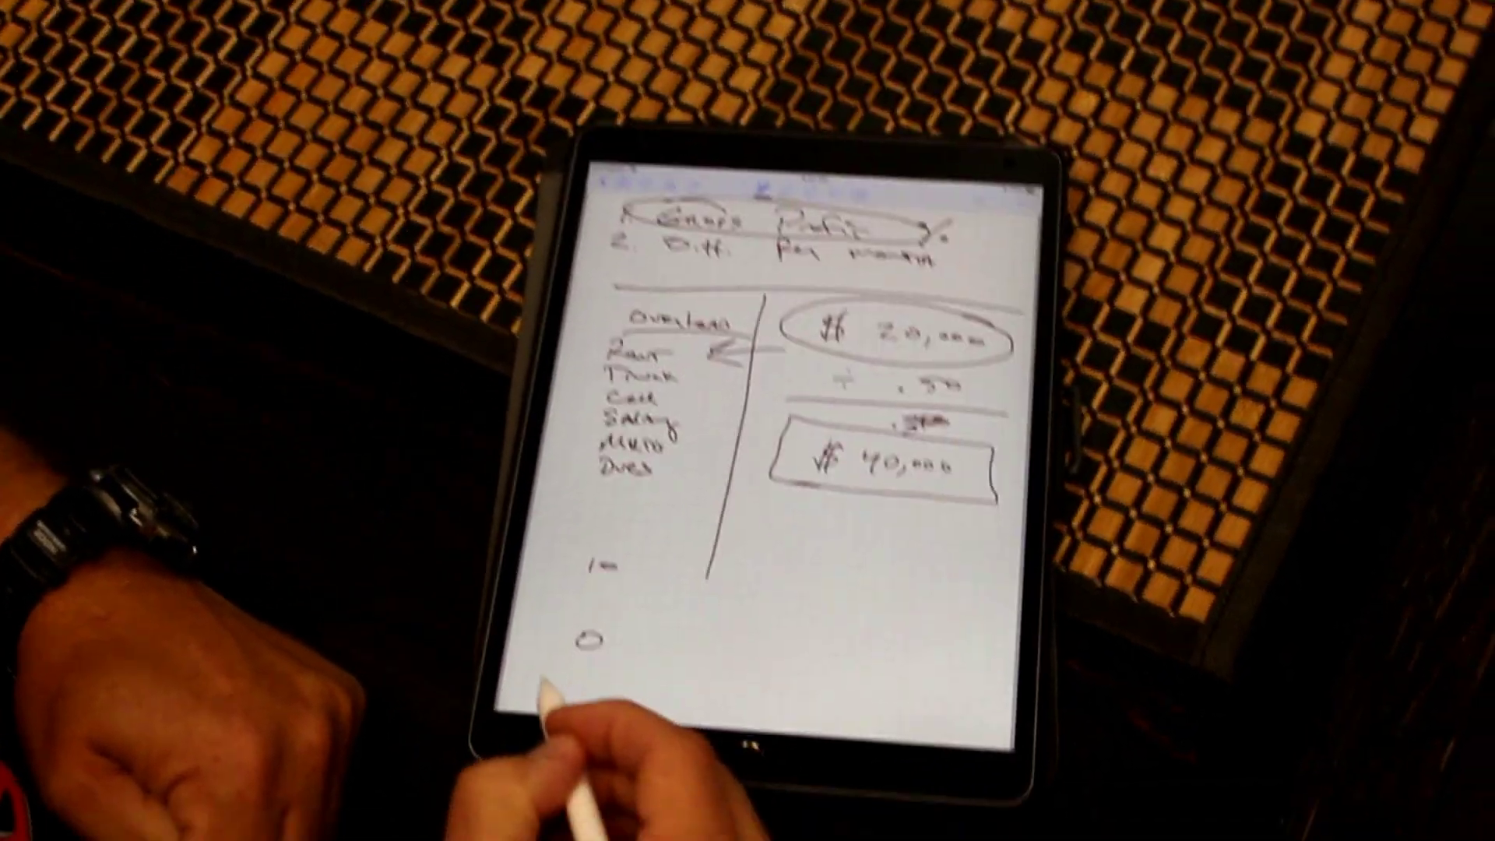
left_click_drag(541, 707, 585, 703)
left_click_drag(648, 666, 951, 710)
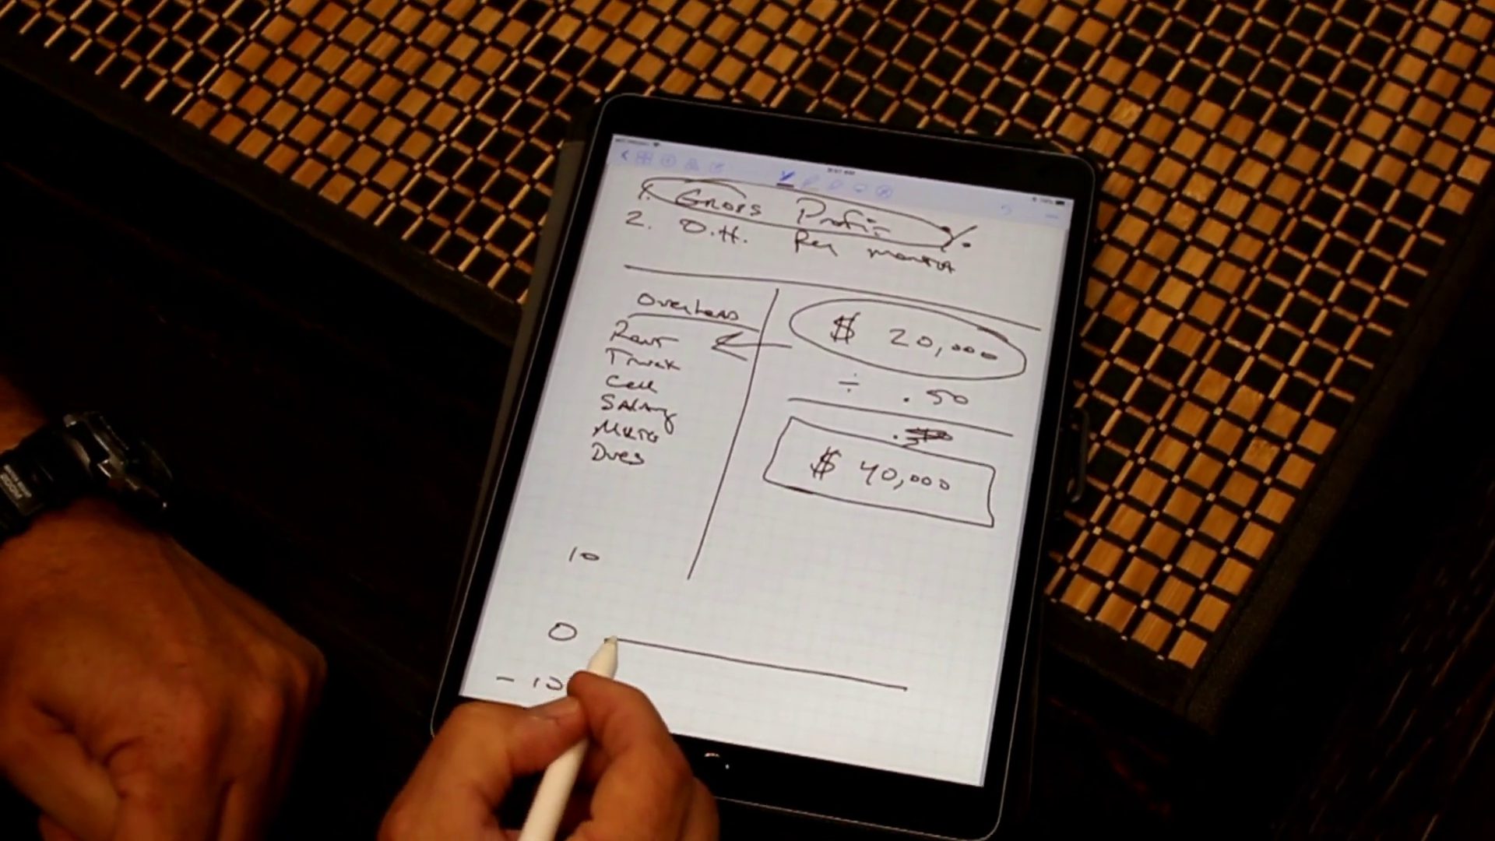
left_click_drag(607, 645, 675, 652)
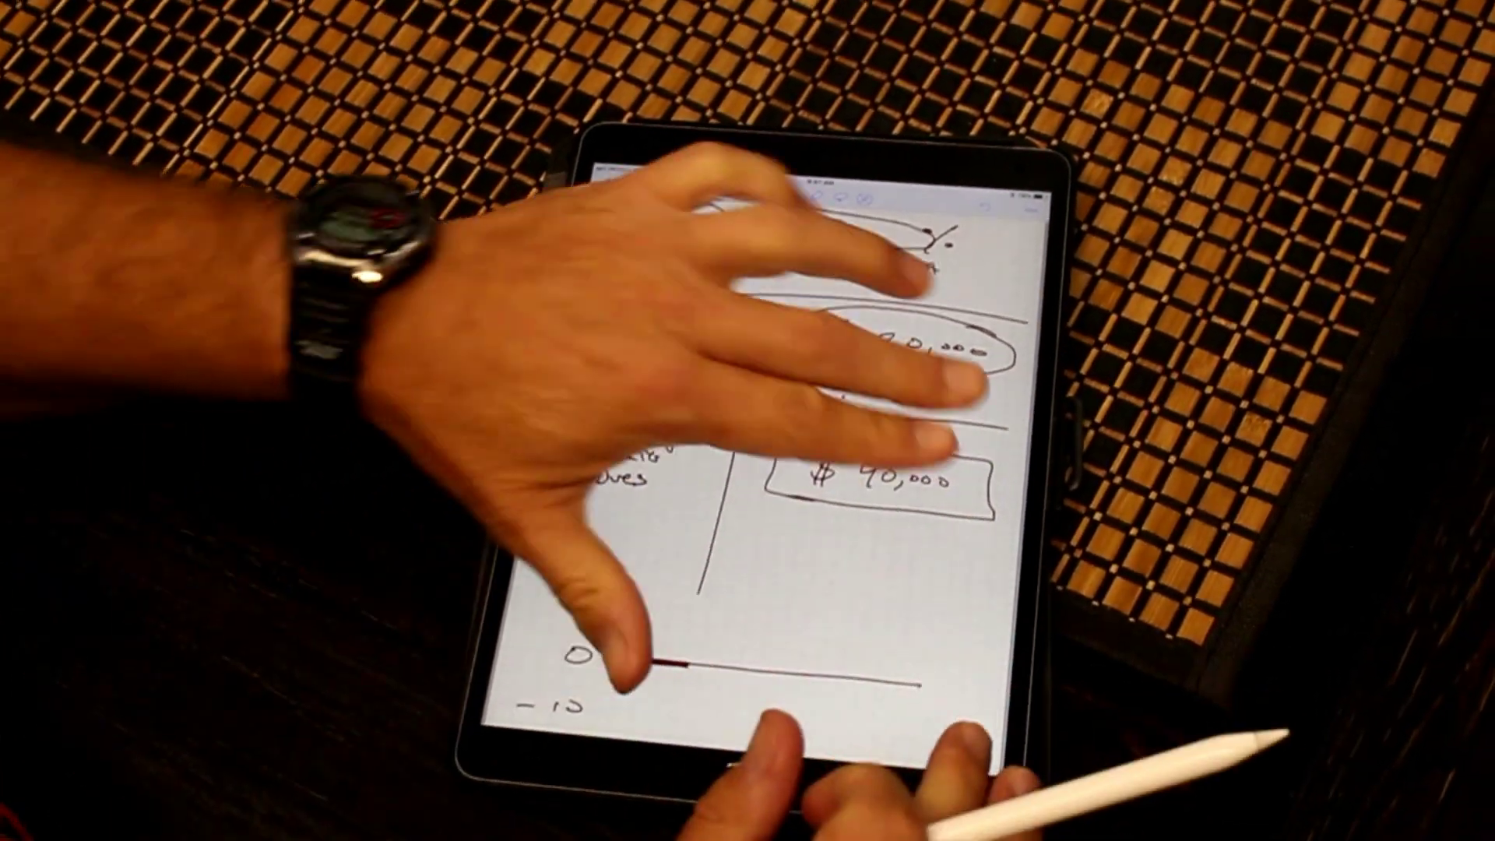
left_click_drag(969, 373, 654, 450)
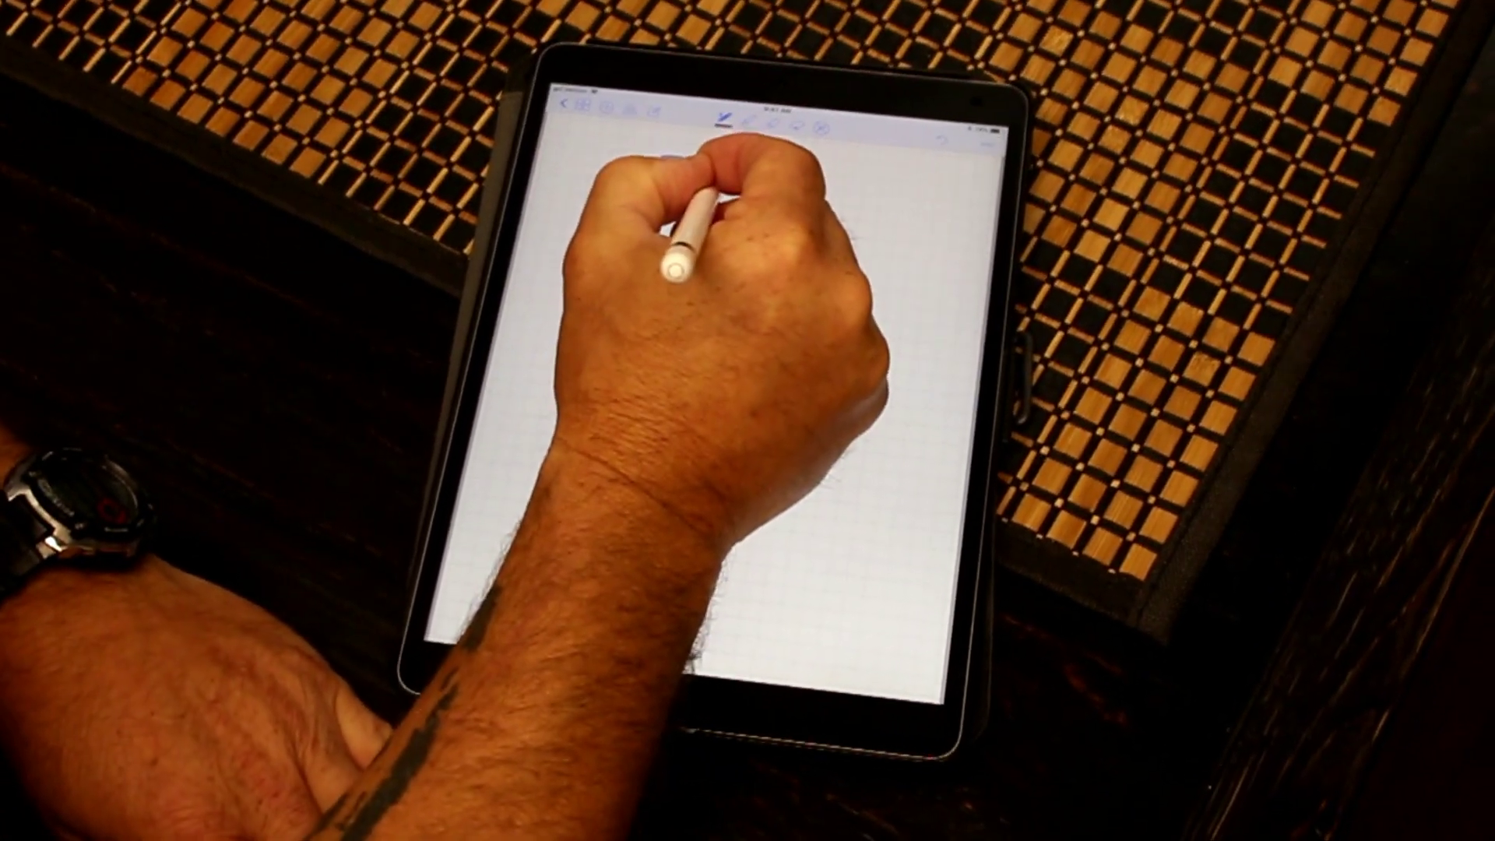
Write and underline the 'BREAK - EVEN' heading.
left_click_drag(666, 151, 681, 173)
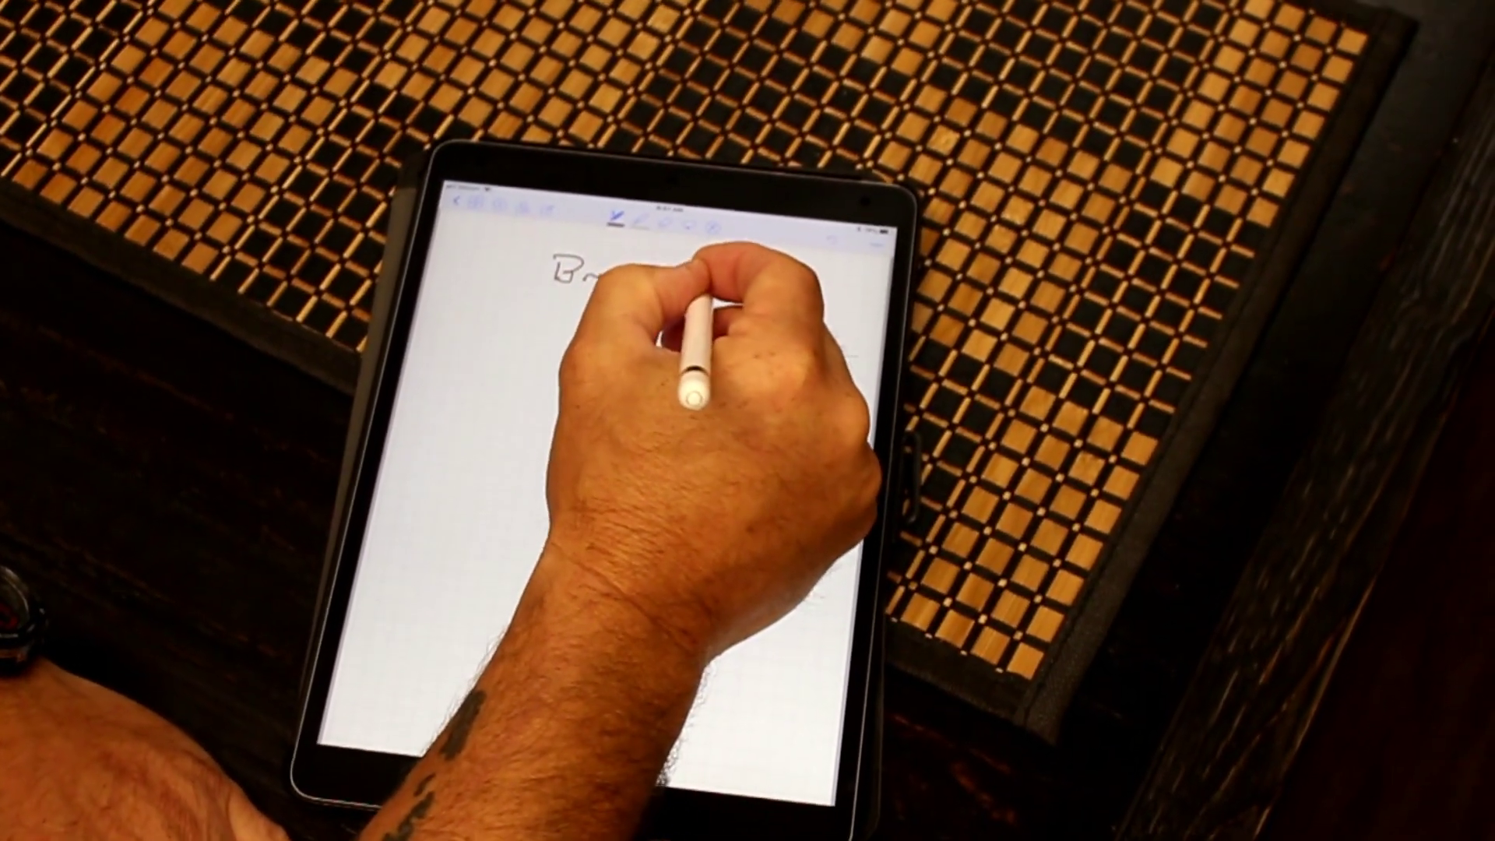
left_click_drag(596, 234, 719, 240)
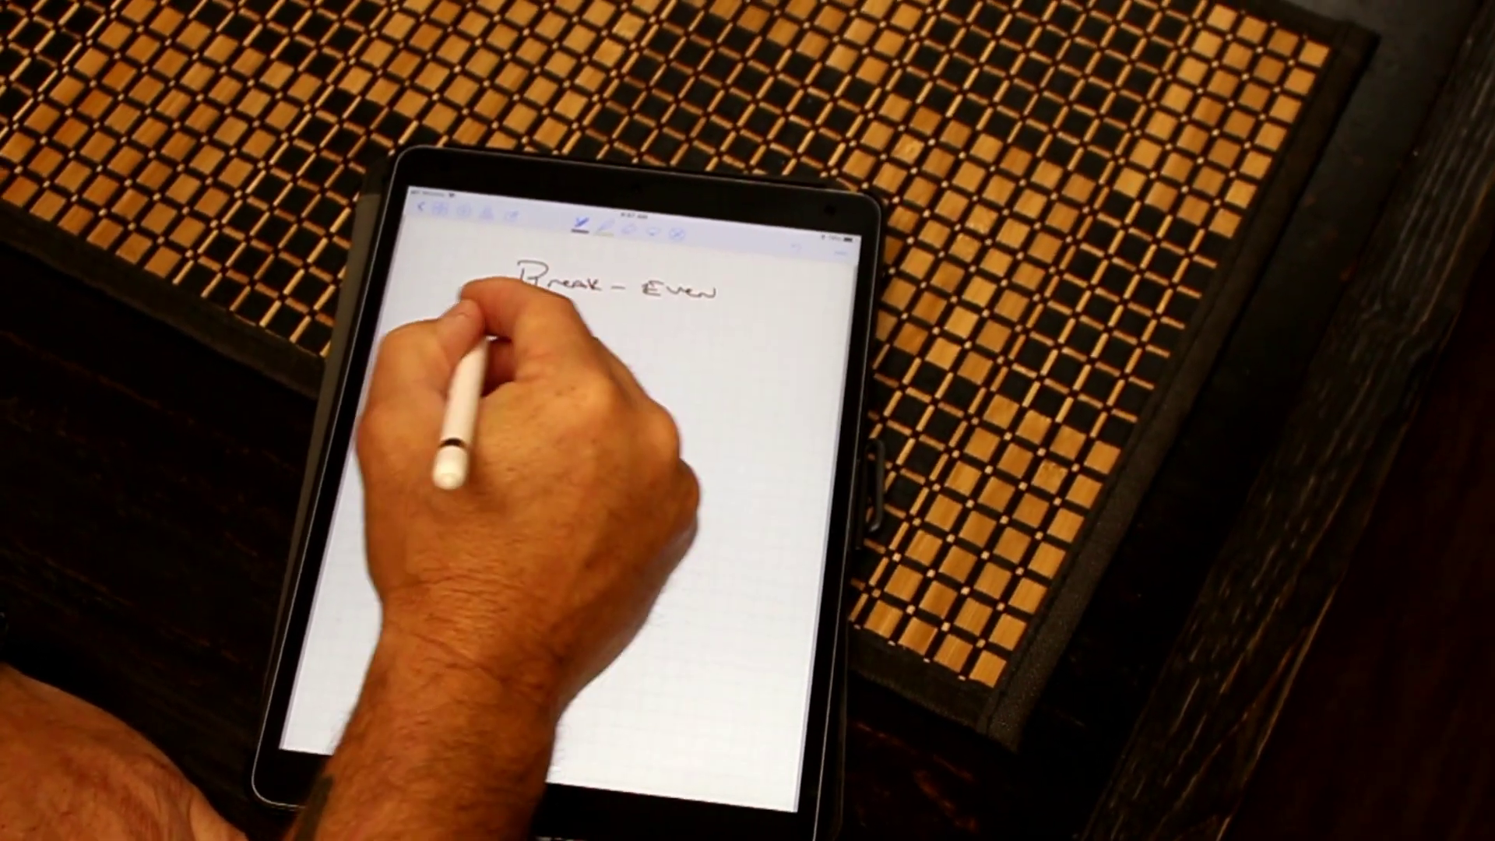
left_click_drag(485, 286, 812, 327)
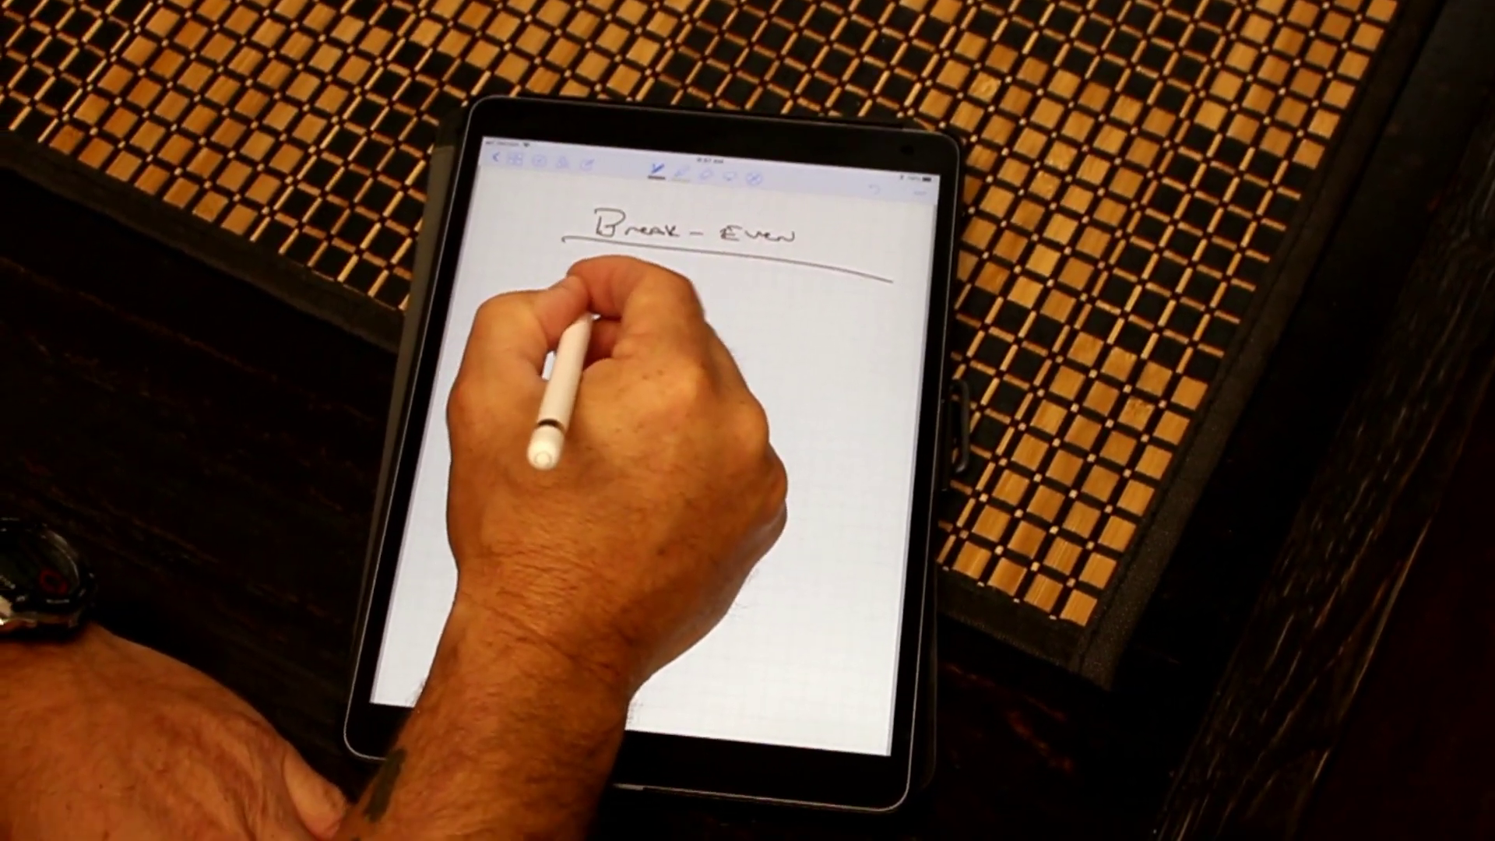
Write the formula 'OH $ ÷ GP %' below the heading.
left_click_drag(543, 333, 585, 338)
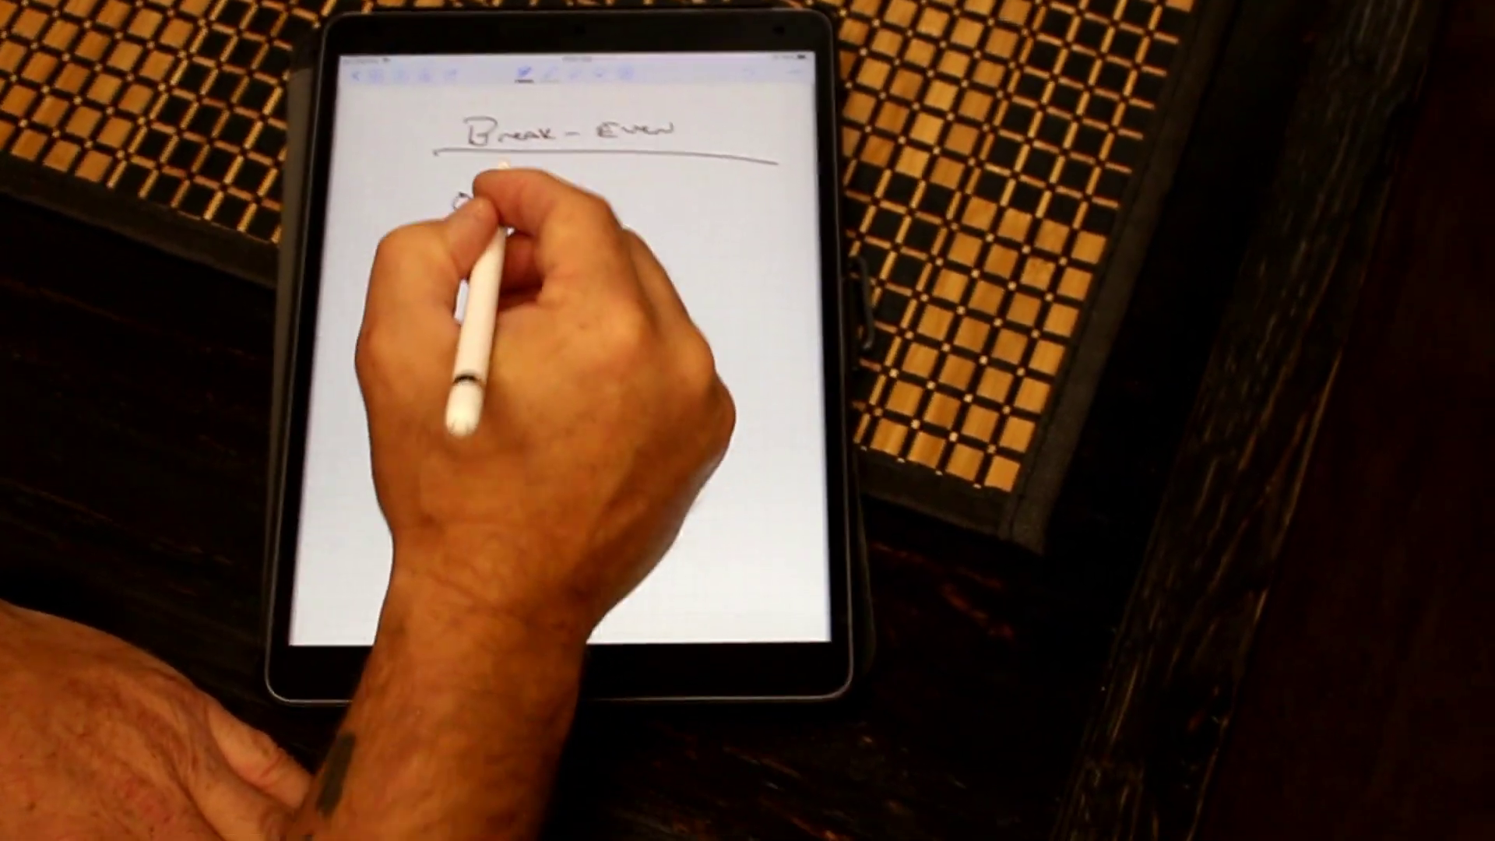
left_click_drag(479, 193, 535, 210)
mouse_move(757, 259)
left_mouse_down()
mouse_move(803, 260)
mouse_move(780, 276)
mouse_move(827, 260)
mouse_move(862, 328)
left_mouse_up()
left_click(750, 281)
left_click(864, 299)
left_click(885, 322)
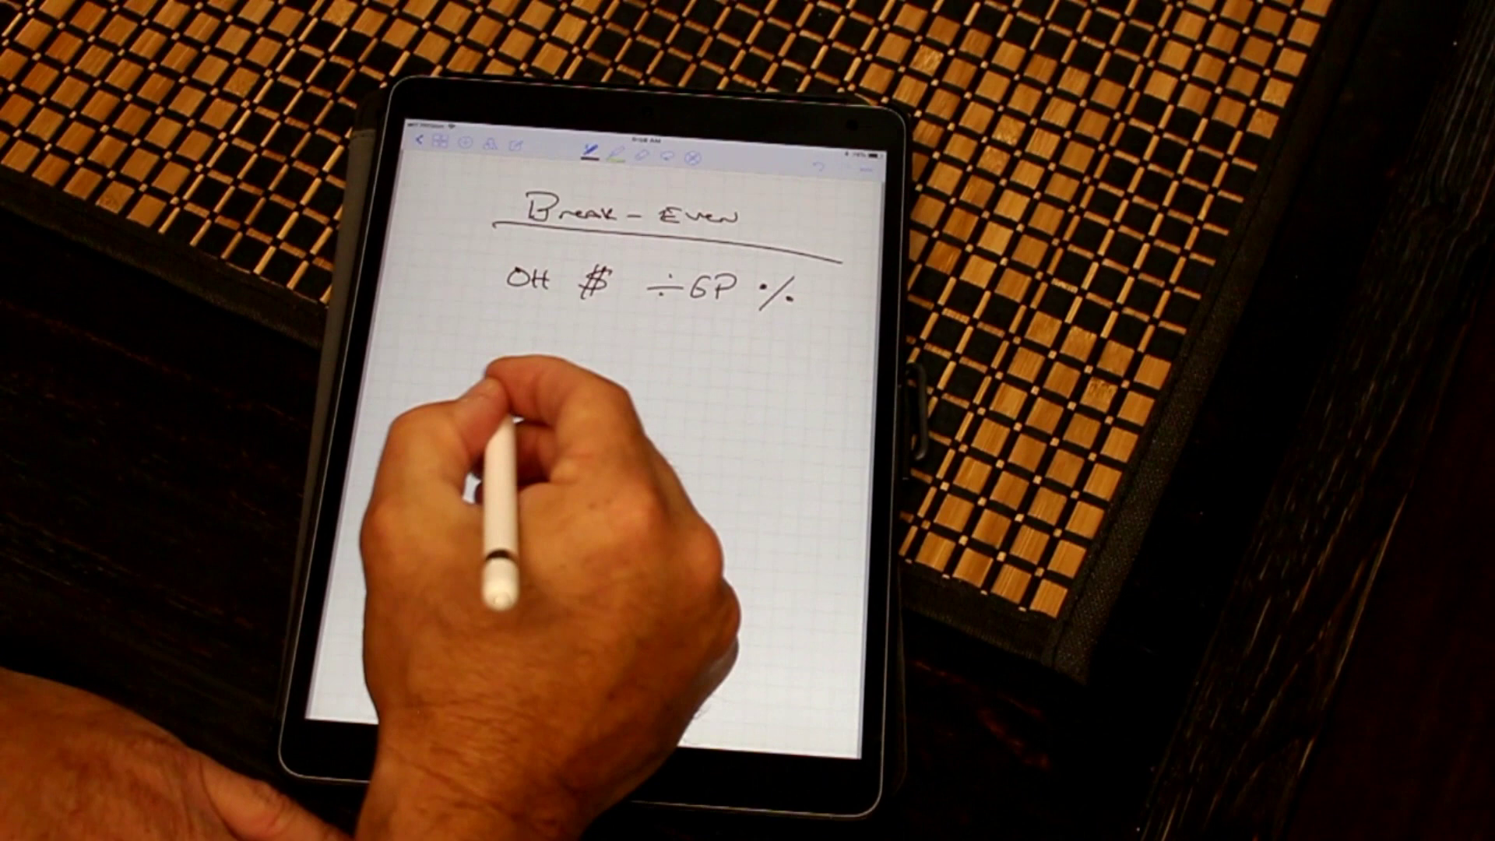
Write '$100,000' under the formula and box it.
mouse_move(520, 347)
left_mouse_down()
mouse_move(502, 377)
mouse_move(562, 375)
left_mouse_up()
left_click_drag(582, 354, 581, 353)
left_click_drag(634, 402, 696, 420)
left_click_drag(721, 418, 719, 421)
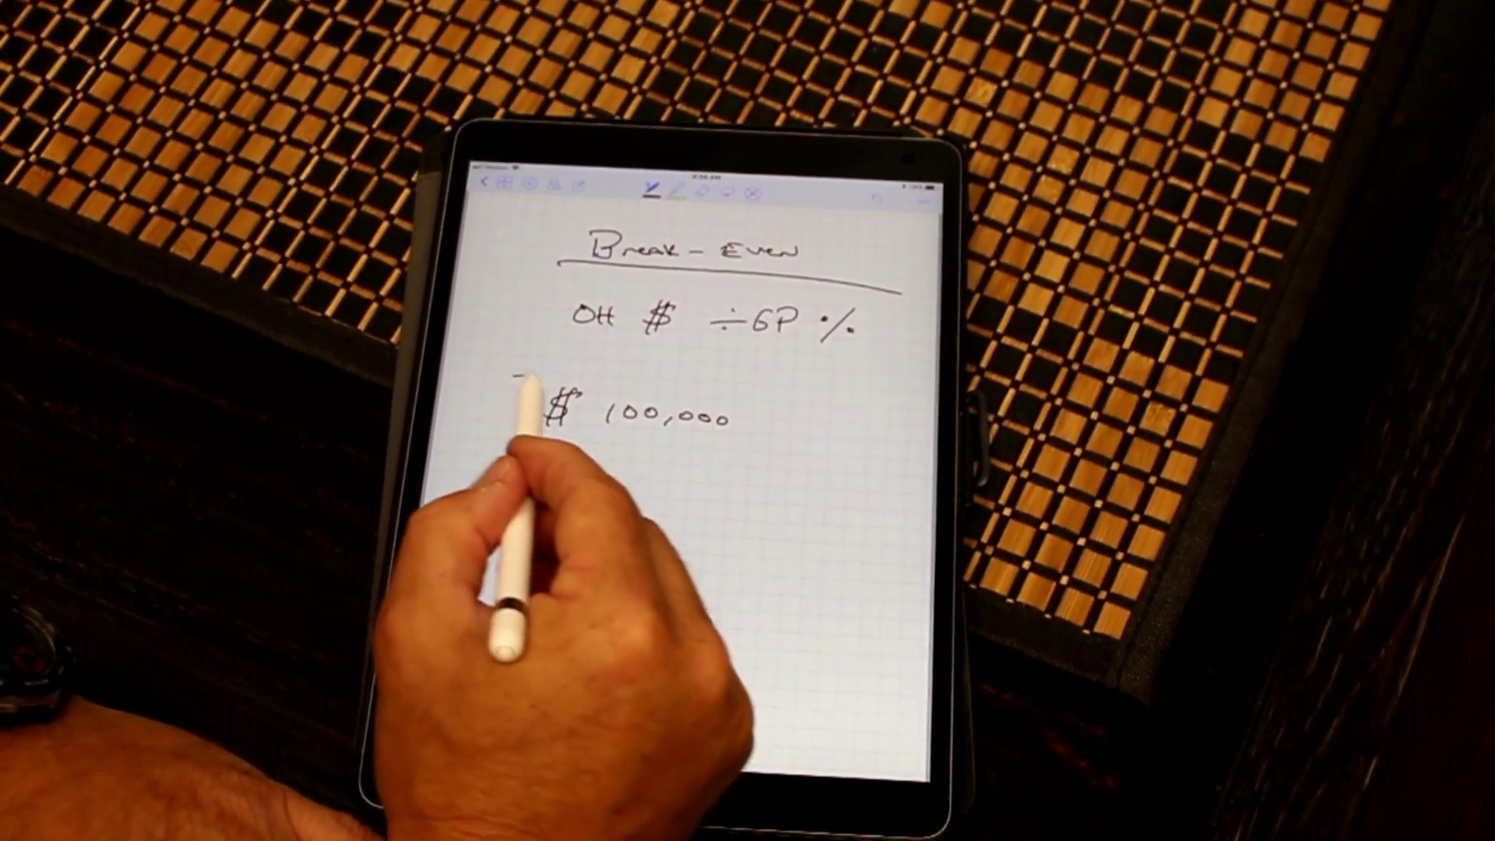
mouse_move(522, 380)
left_mouse_down()
mouse_move(774, 468)
mouse_move(518, 433)
left_mouse_up()
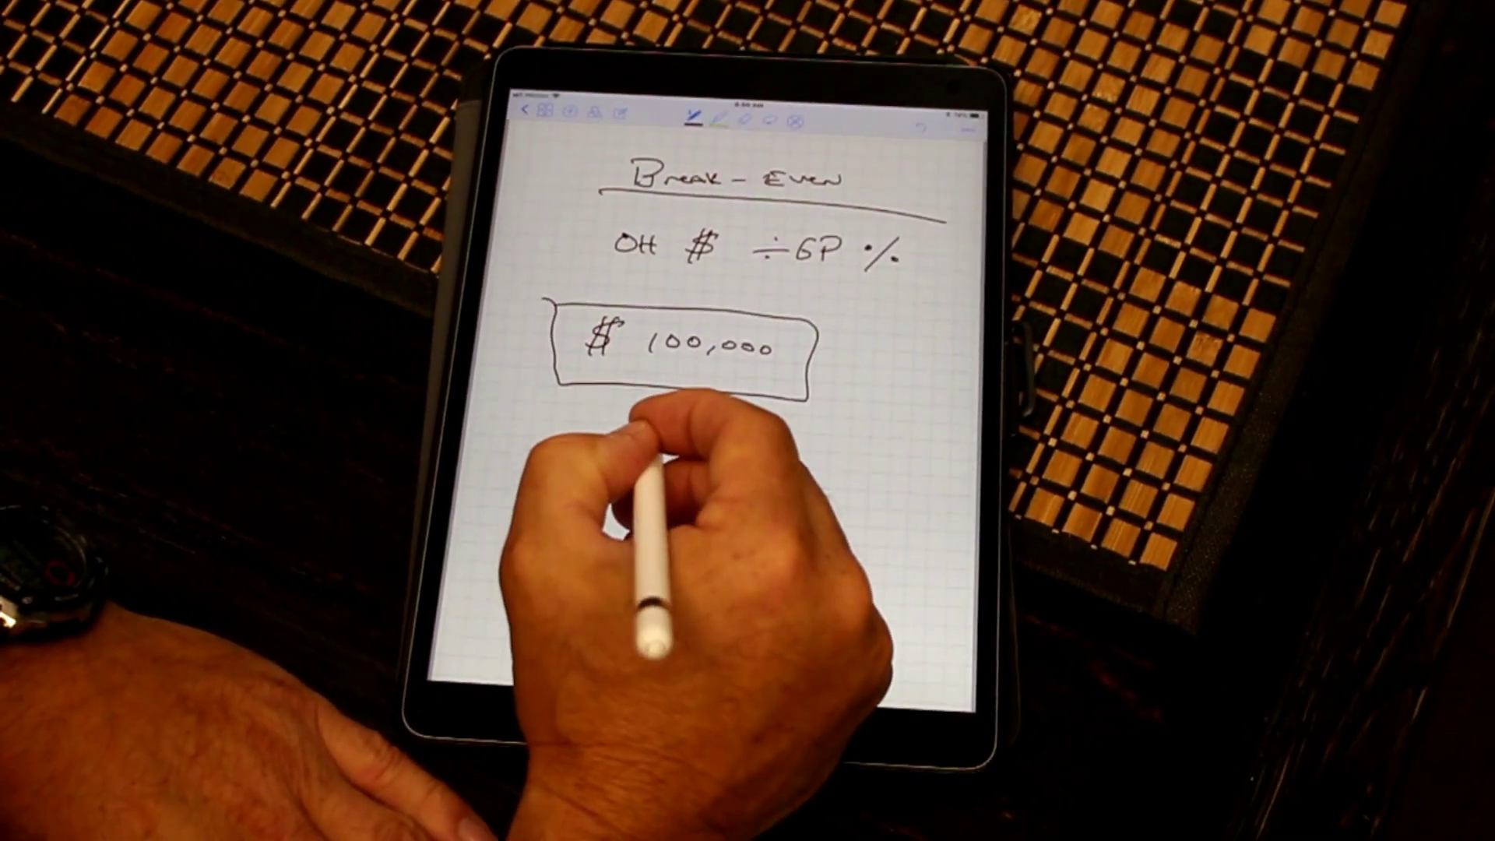
Write '÷ .50 = $200,000' below the box, with an arrow from .50.
left_click_drag(631, 446, 717, 416)
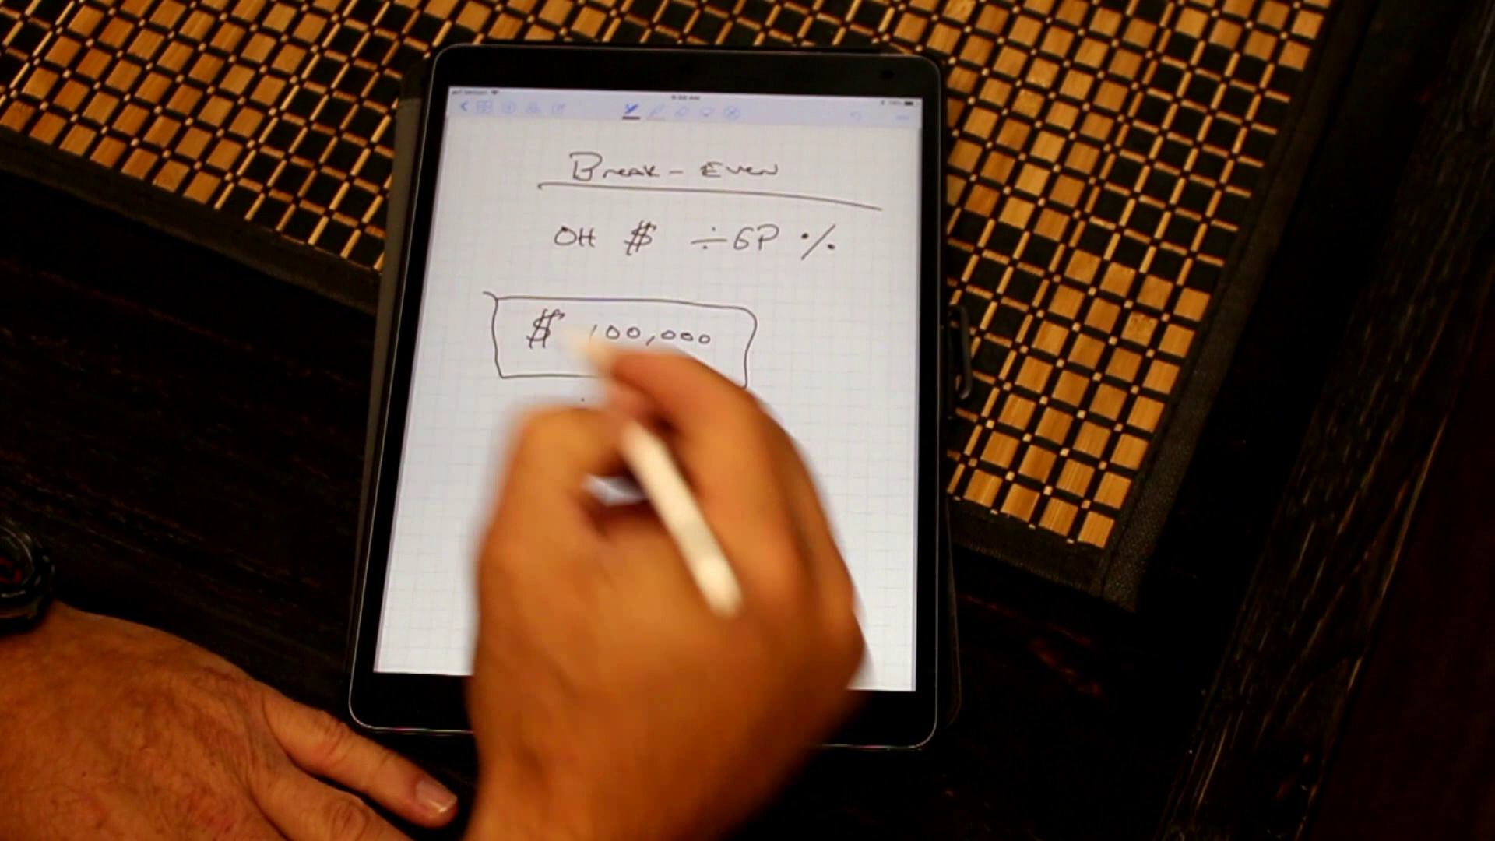
left_click_drag(550, 497, 578, 497)
left_click_drag(551, 506, 578, 507)
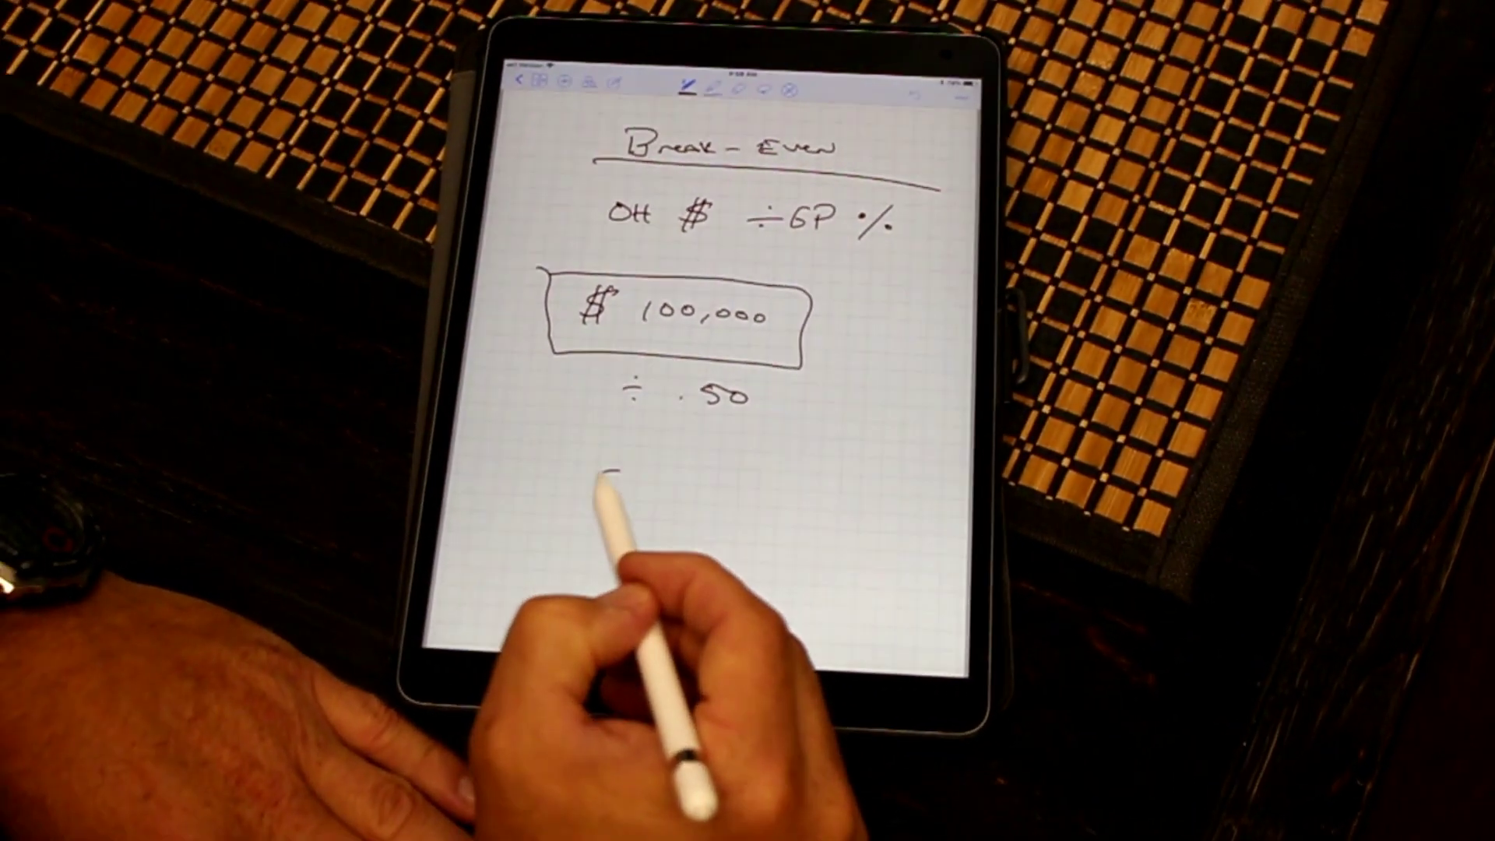
left_click_drag(678, 467, 667, 491)
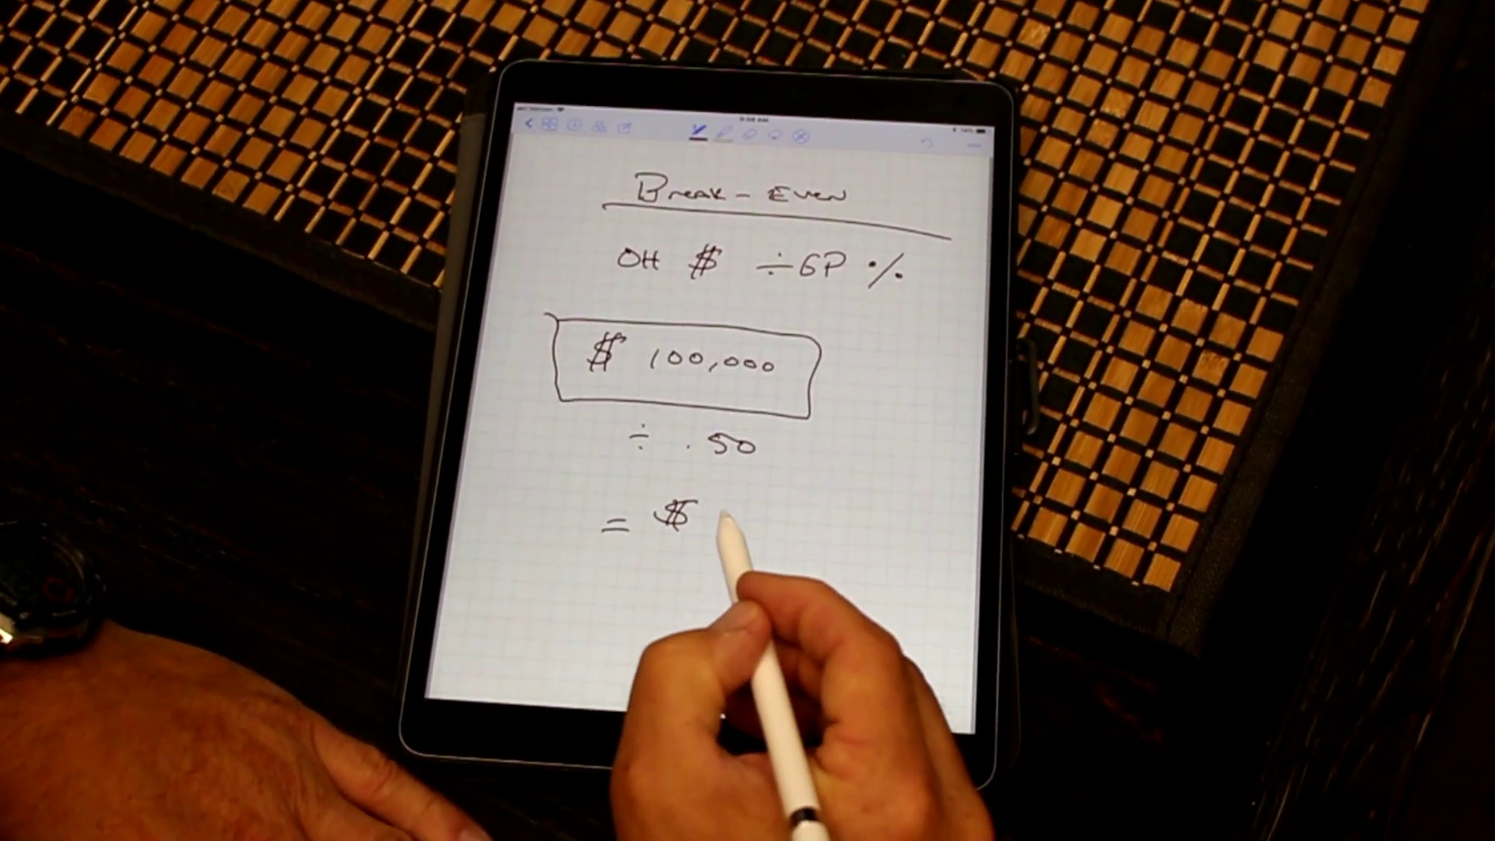
left_click_drag(806, 492, 813, 516)
left_click_drag(843, 496, 841, 498)
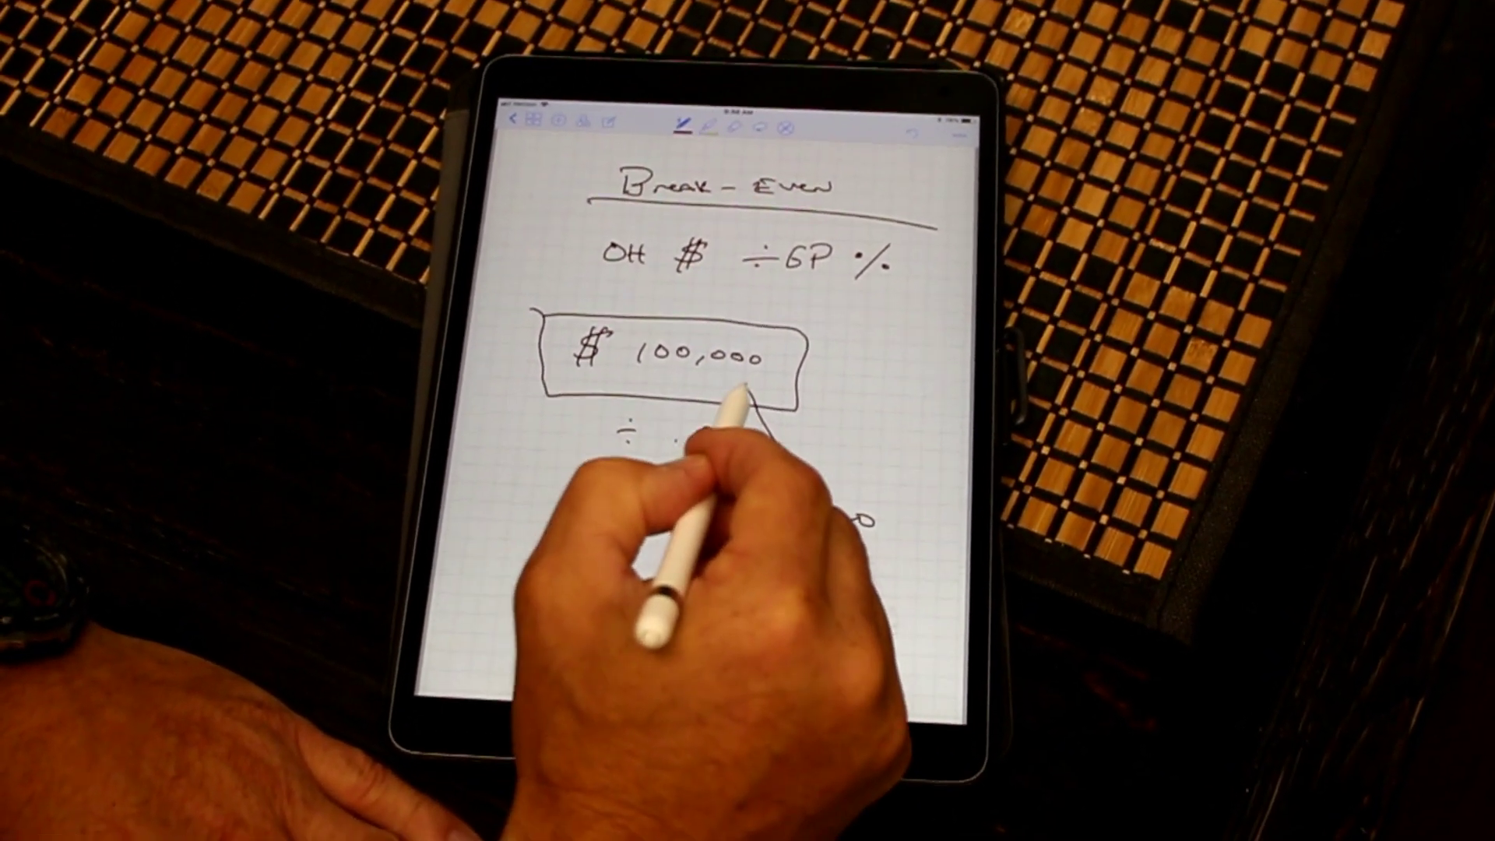
left_click_drag(727, 404, 782, 398)
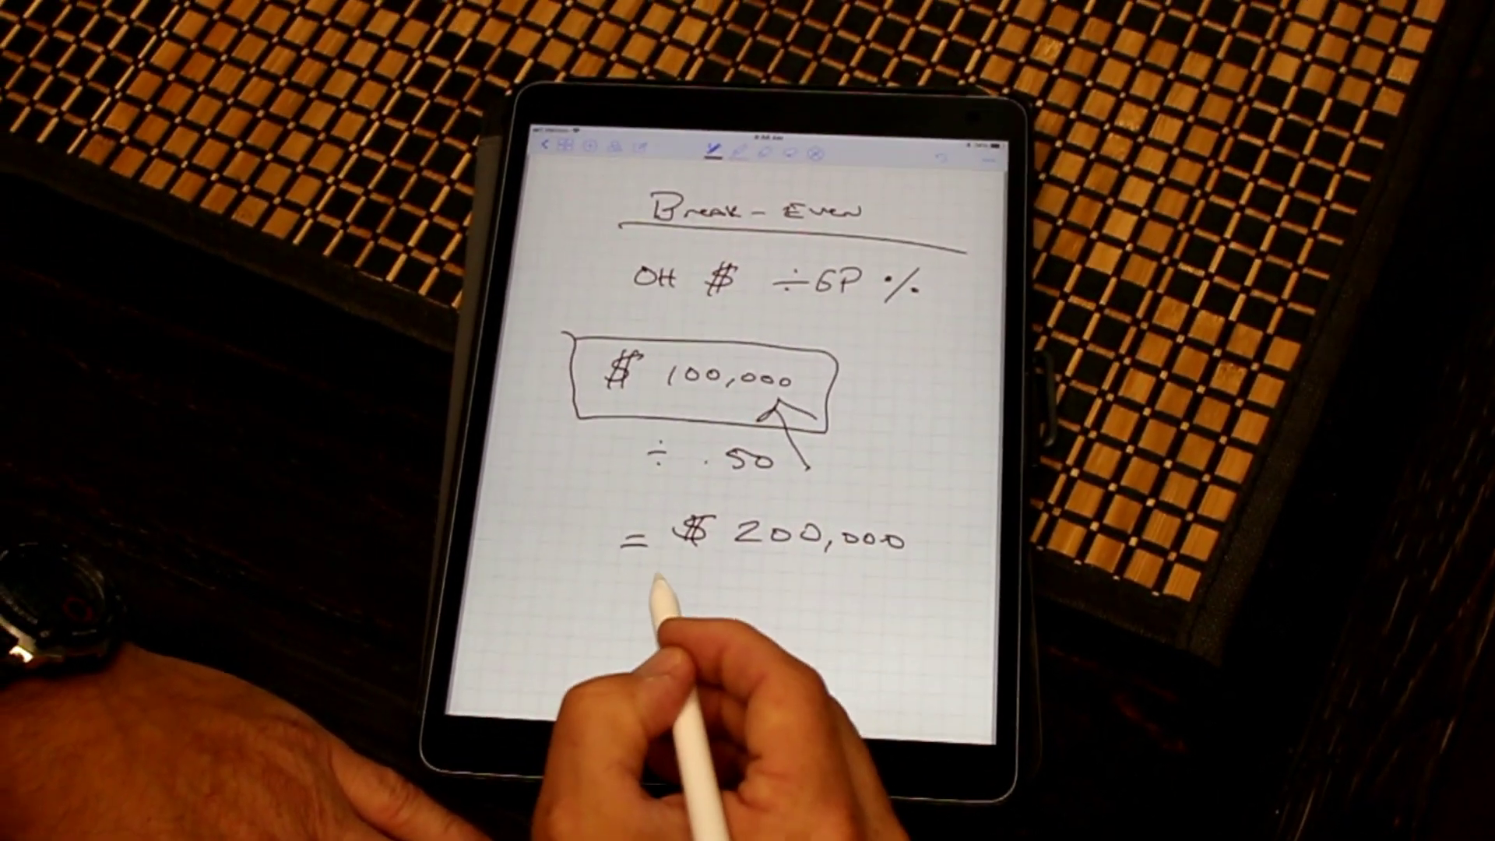
Write 'COGS' under the result, box '= $200,000', and add a down arrow.
mouse_move(672, 575)
left_mouse_down()
mouse_move(676, 602)
mouse_move(703, 577)
mouse_move(759, 567)
left_mouse_up()
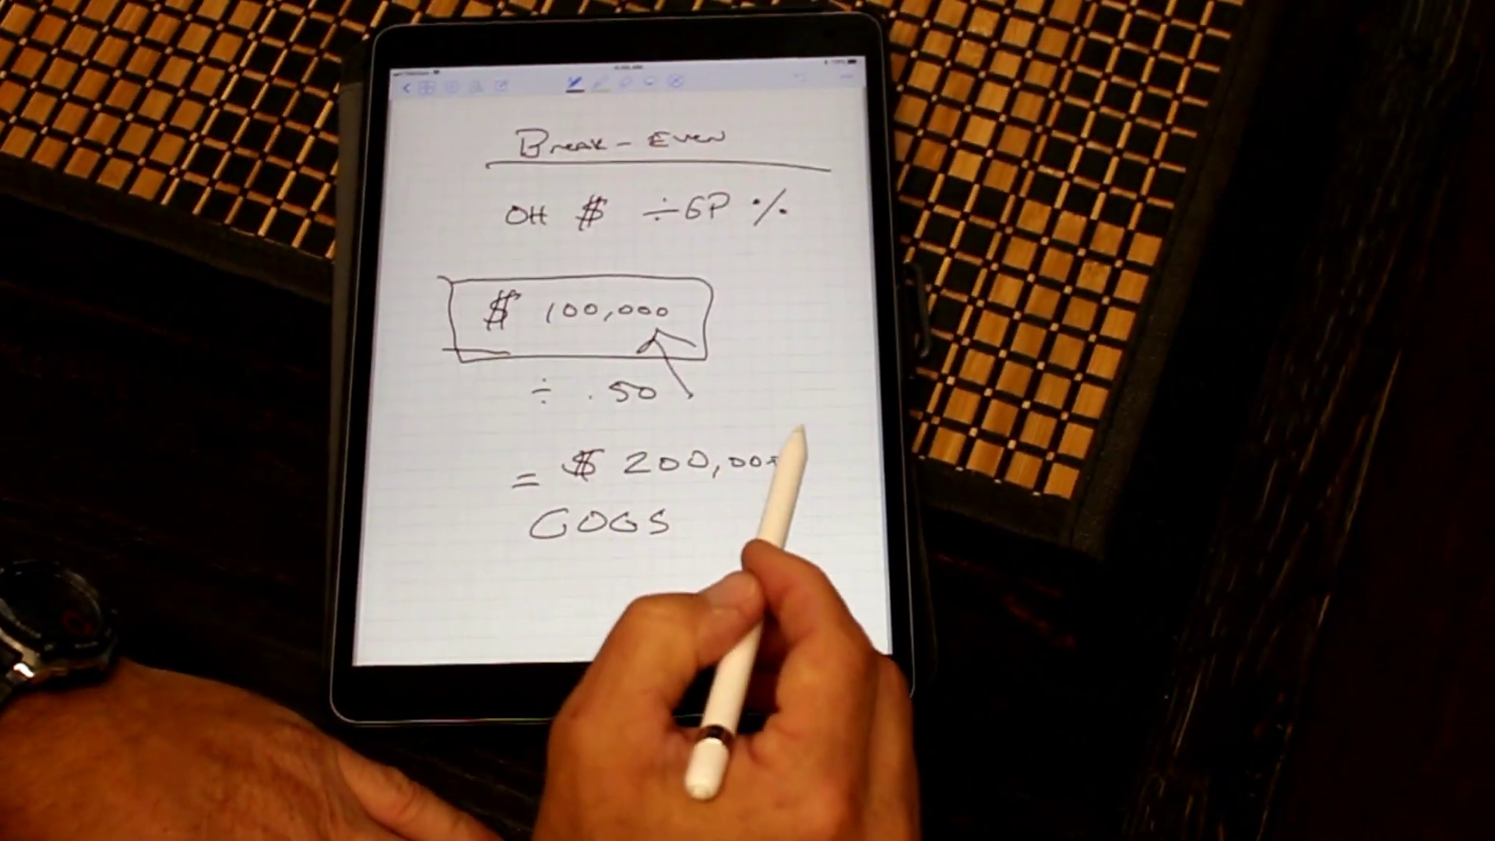
mouse_move(798, 435)
left_mouse_down()
mouse_move(503, 497)
mouse_move(817, 502)
left_mouse_up()
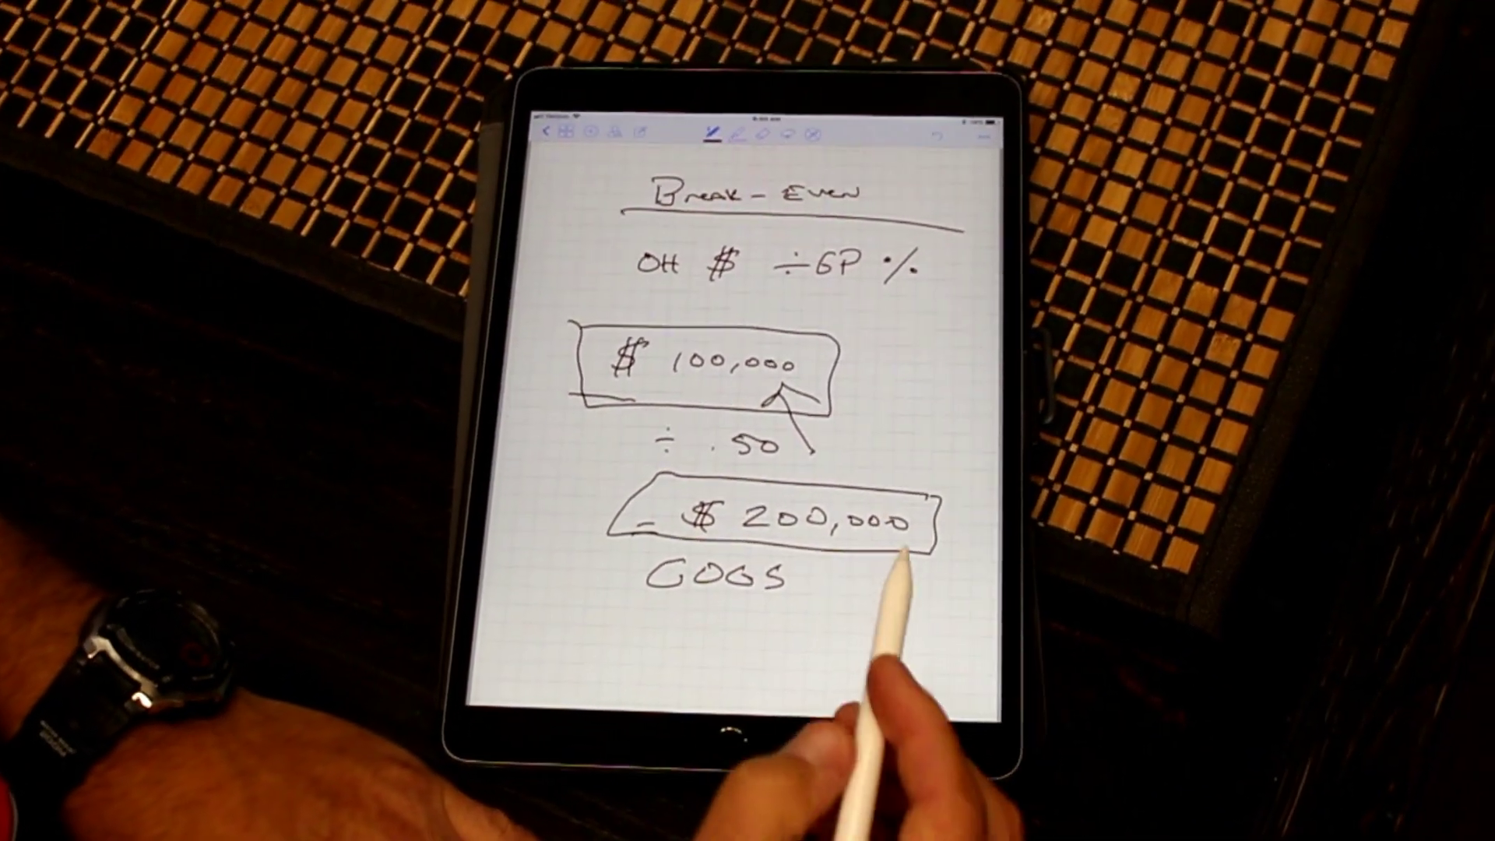
left_click_drag(862, 566, 873, 613)
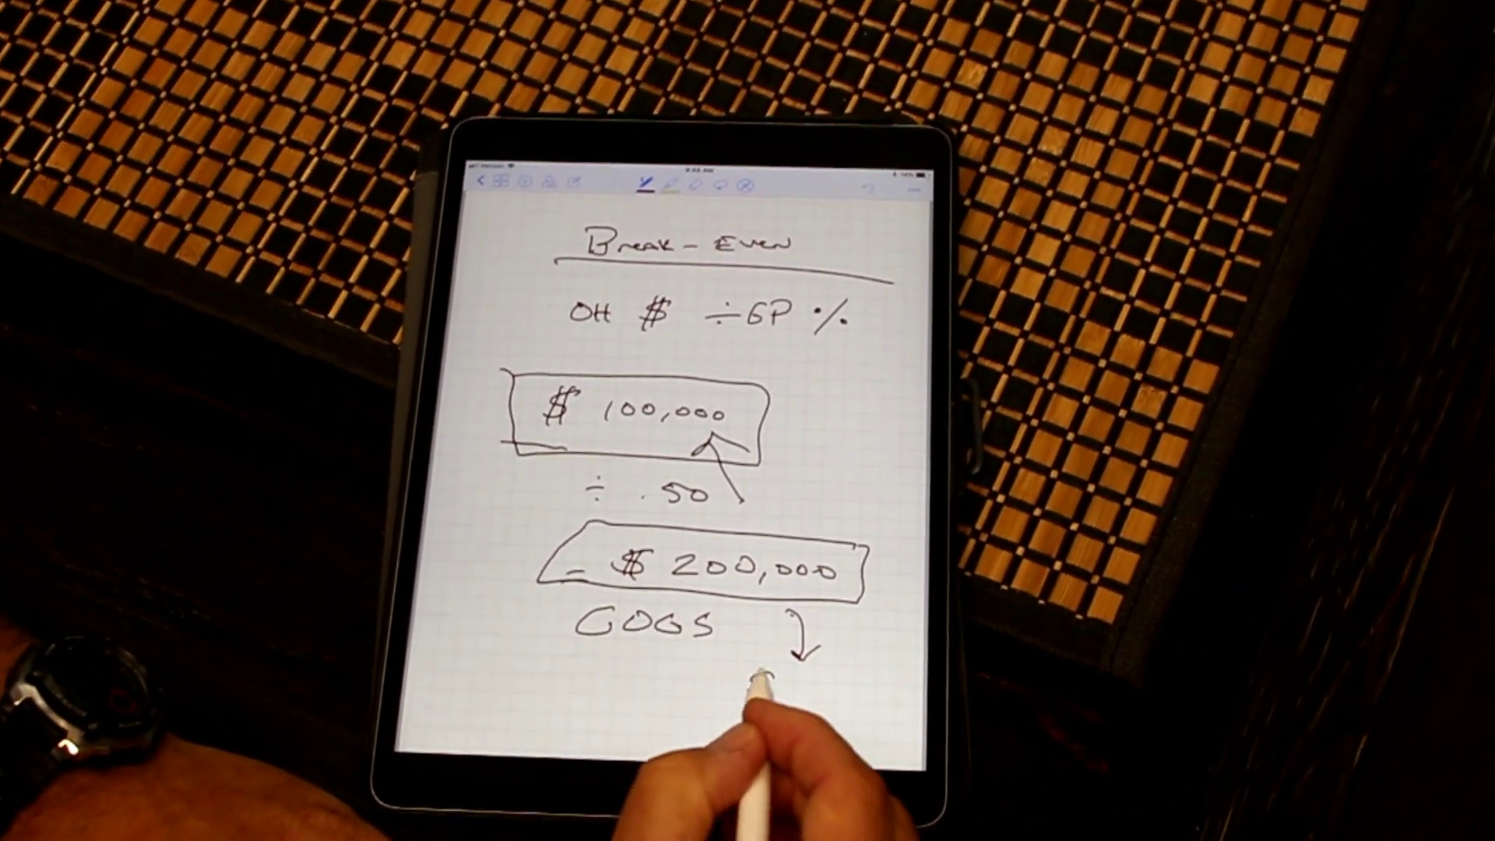
Write '$50,000' and '4 JOBS' beneath the arrow.
mouse_move(765, 672)
left_mouse_down()
mouse_move(757, 698)
mouse_move(801, 689)
left_mouse_up()
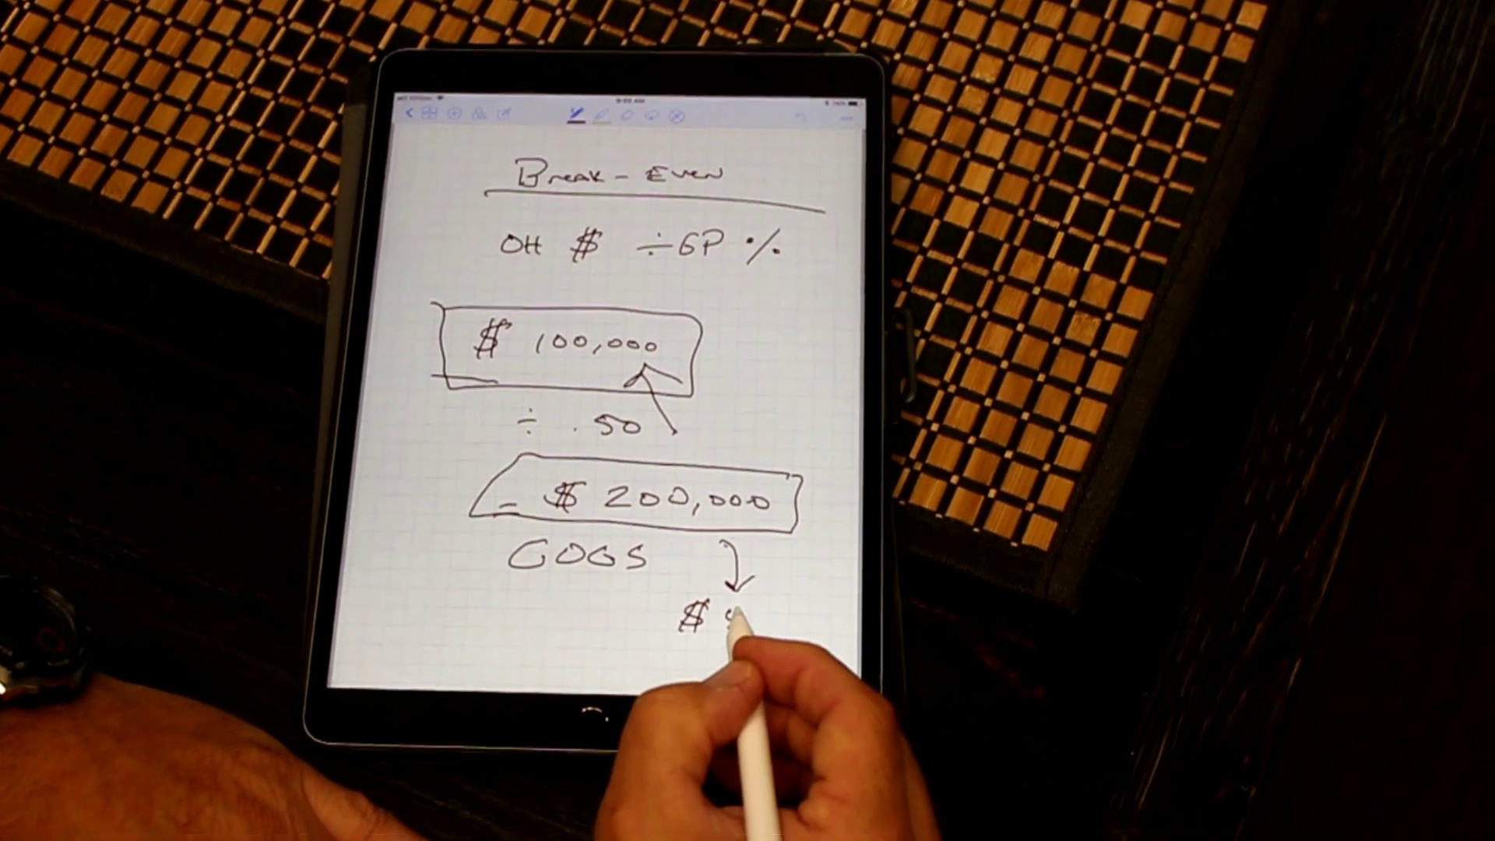
mouse_move(743, 601)
left_mouse_down()
mouse_move(735, 626)
mouse_move(754, 608)
mouse_move(766, 628)
mouse_move(806, 617)
left_mouse_up()
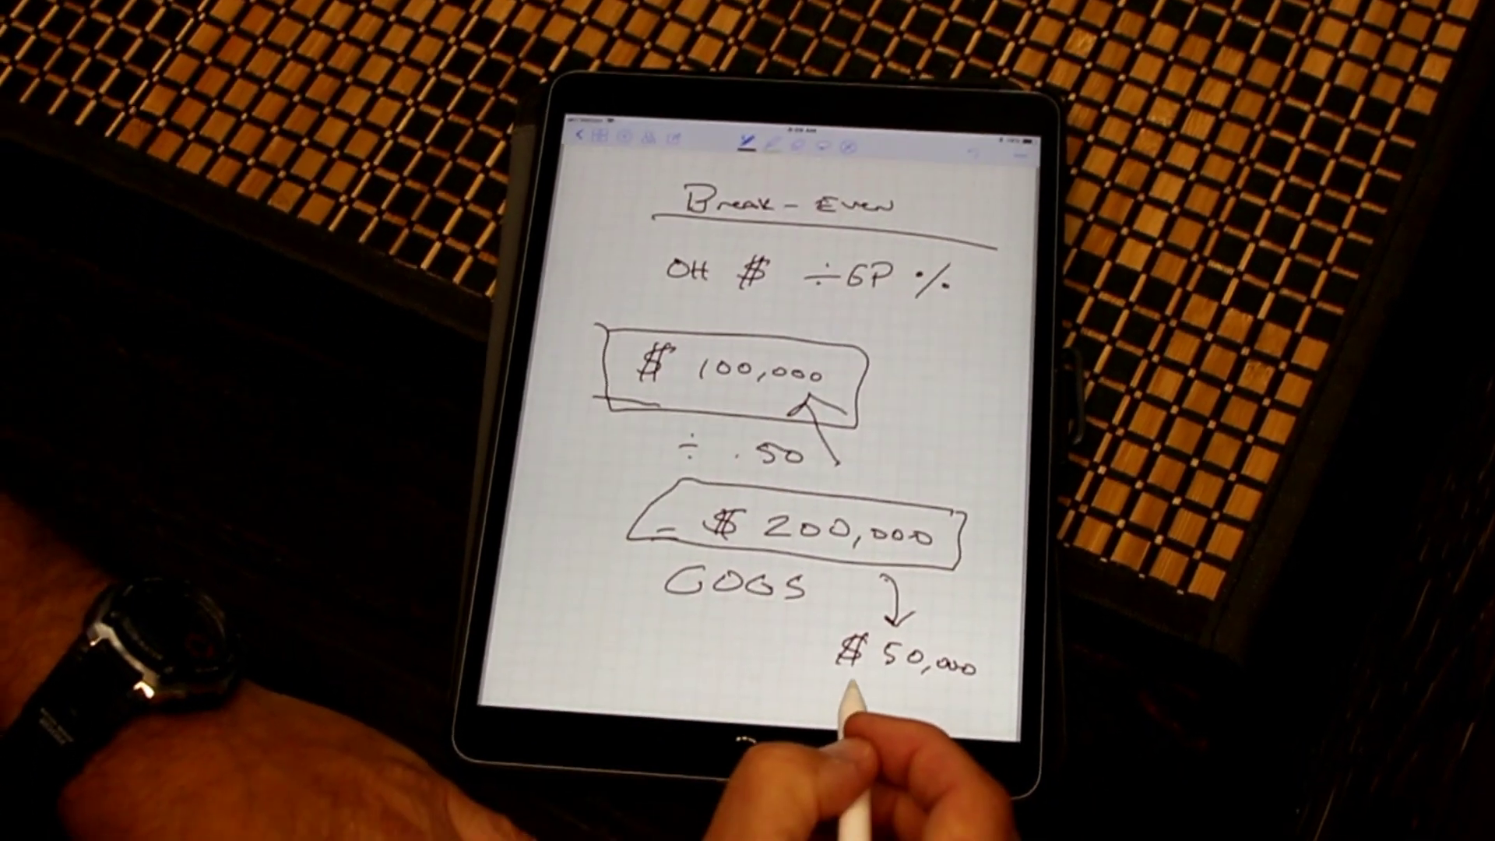
mouse_move(847, 597)
left_mouse_down()
mouse_move(883, 622)
mouse_move(911, 610)
left_mouse_up()
left_click_drag(927, 605, 943, 624)
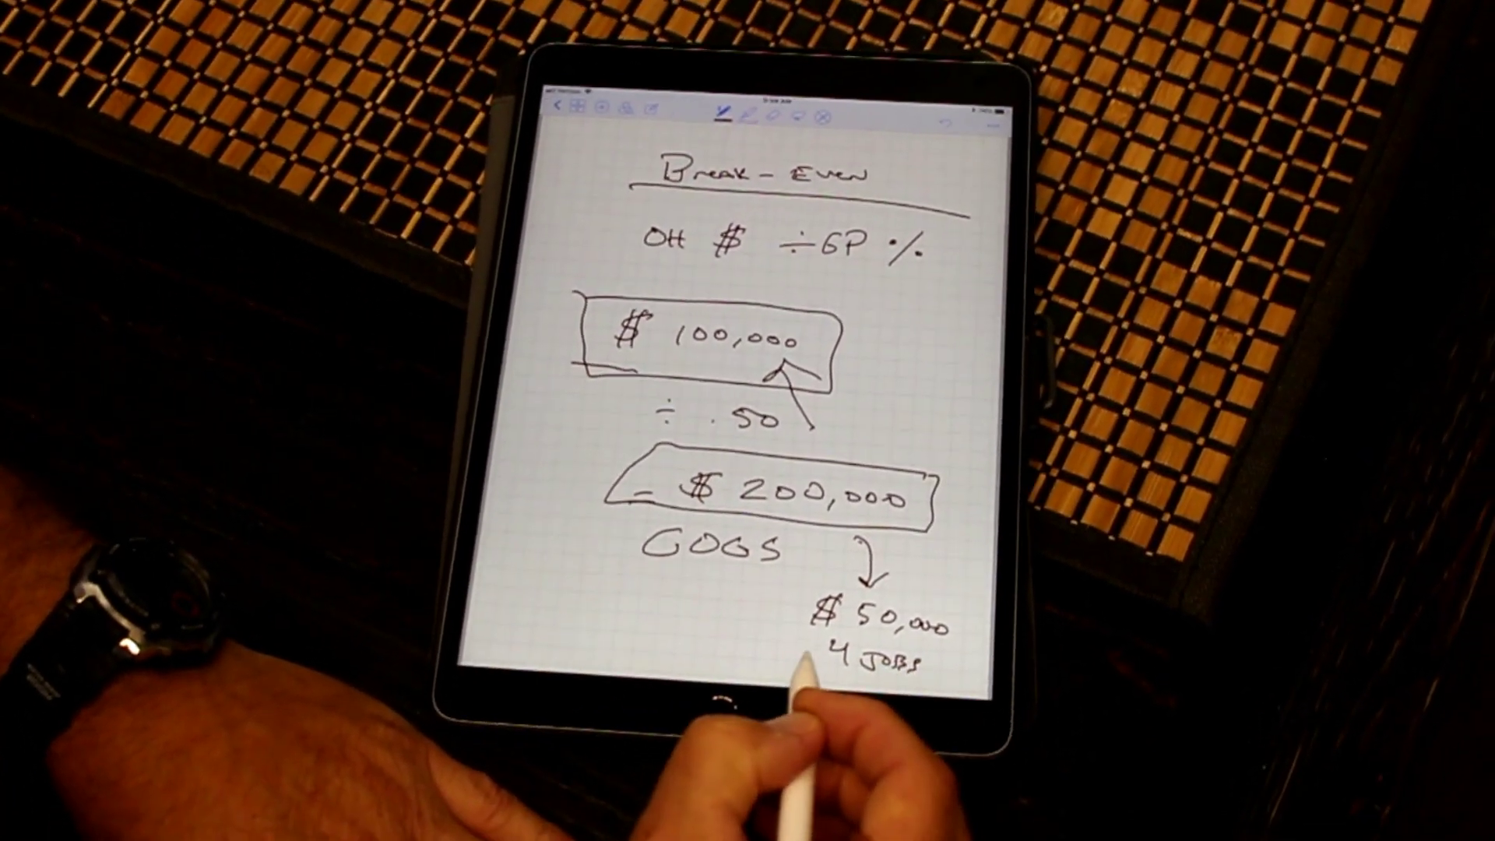